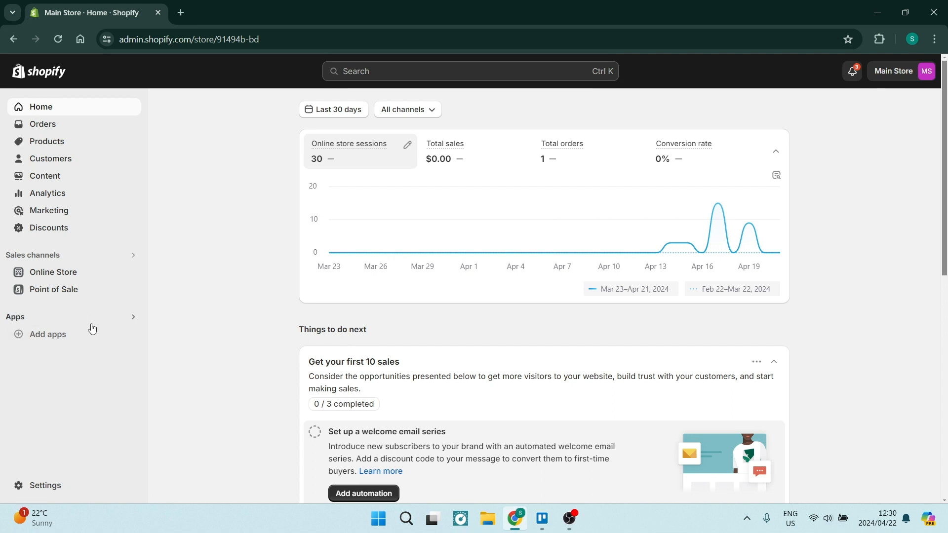
# - Open the Online Store themes and view the live storefront's home page, returning to the store admin
pyautogui.click(56, 277)
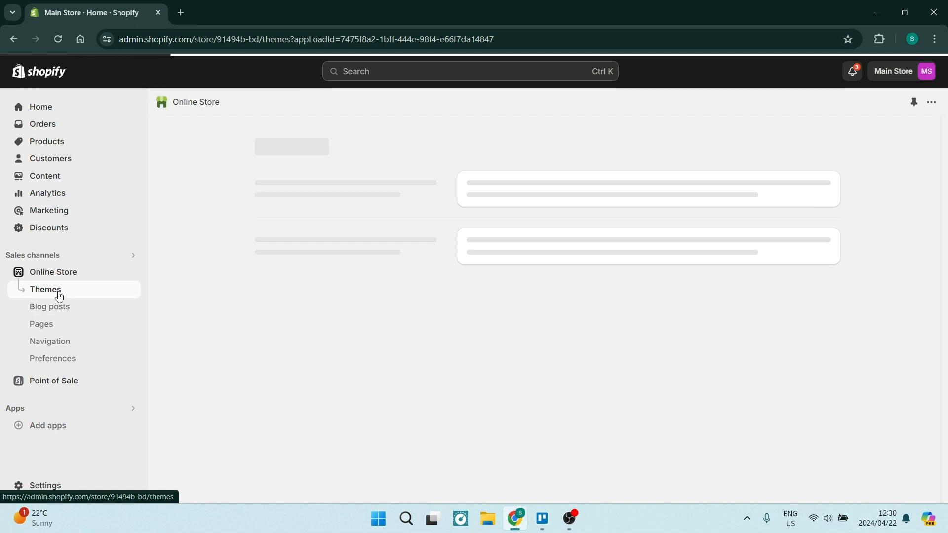
pyautogui.click(132, 273)
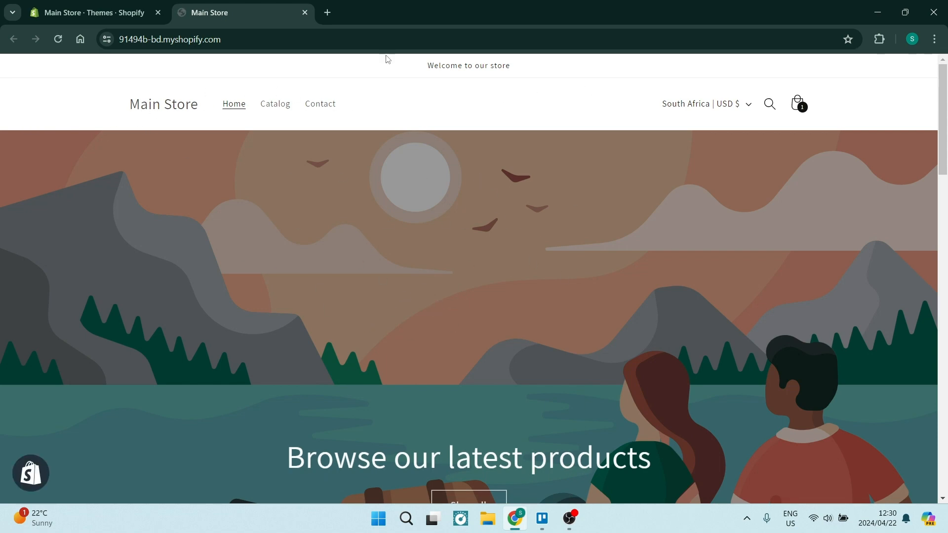
pyautogui.scroll(-15, 483, 215)
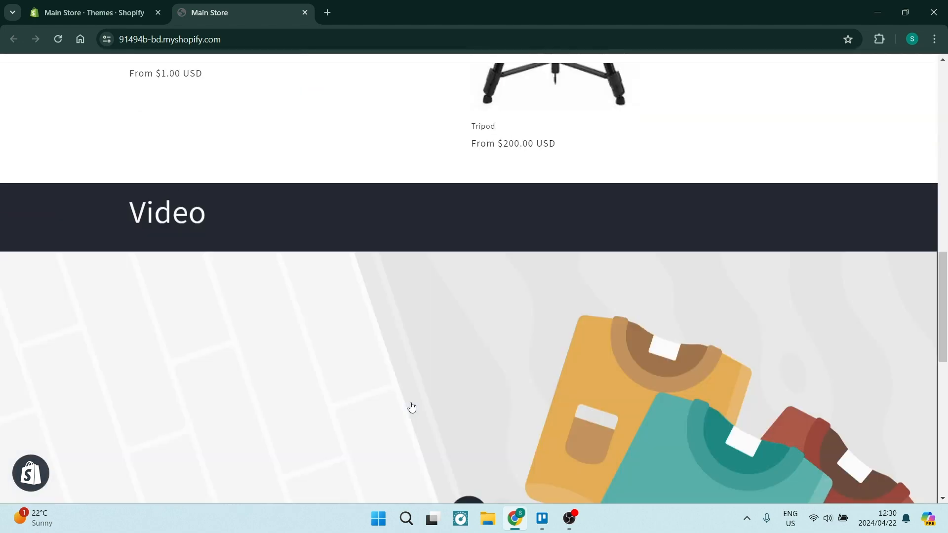
pyautogui.scroll(8, 410, 407)
pyautogui.scroll(7, 412, 406)
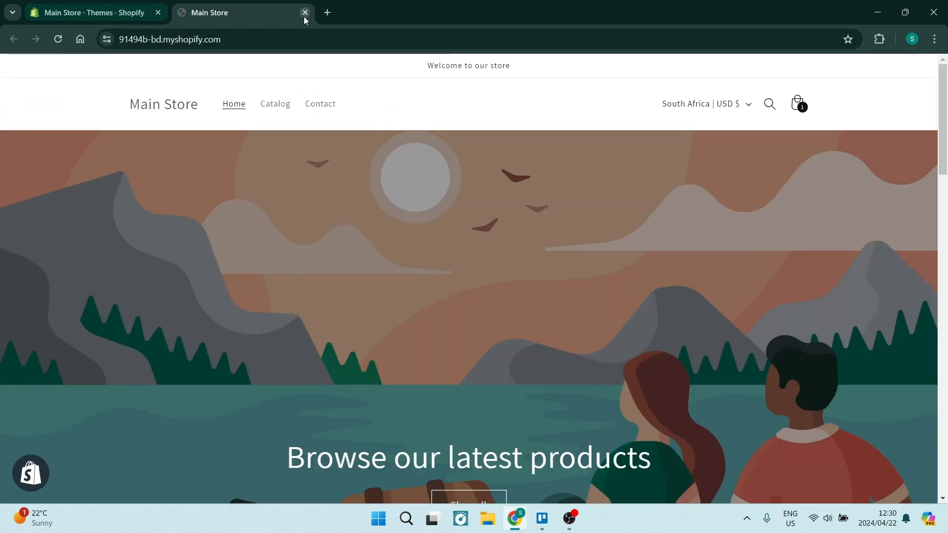
pyautogui.click(116, 12)
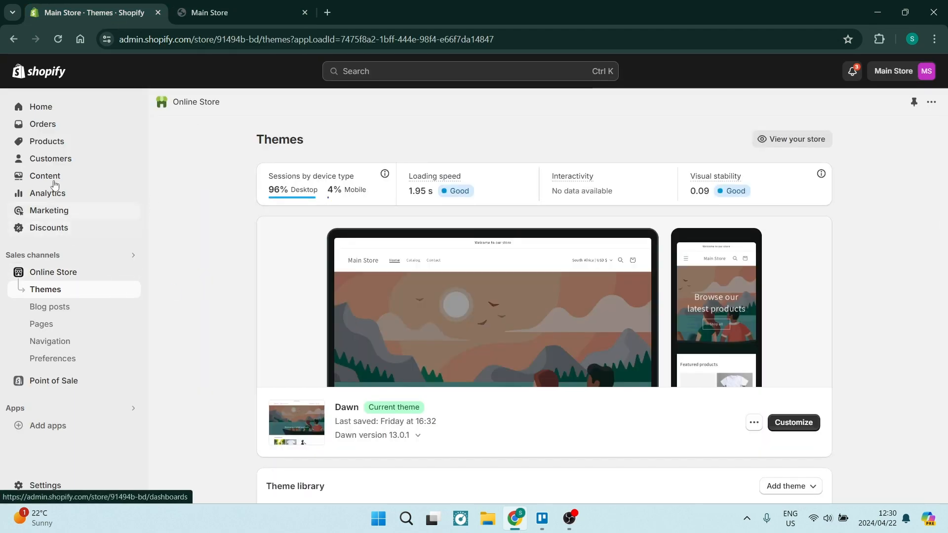
# - Examine the current Dawn theme, the theme library and the popular free themes offered for the store
pyautogui.click(42, 143)
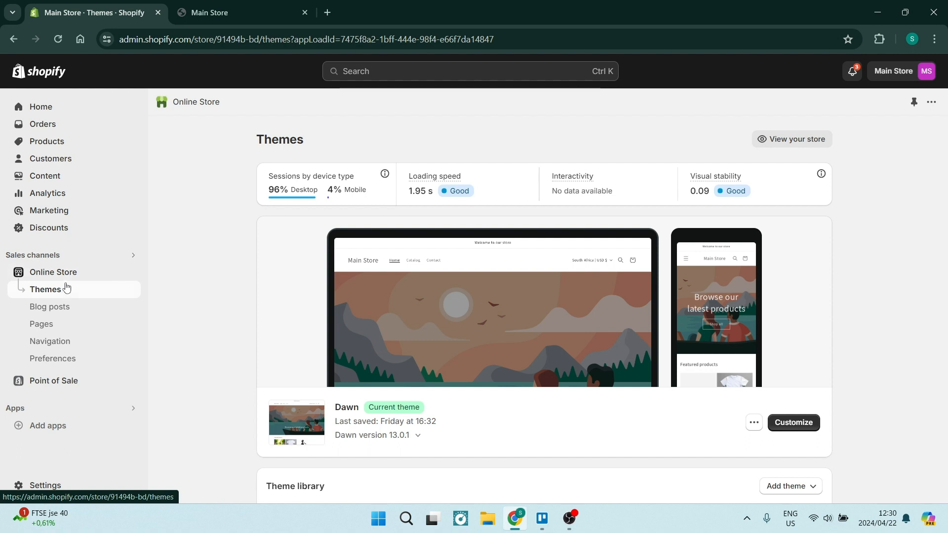
pyautogui.scroll(-1, 327, 385)
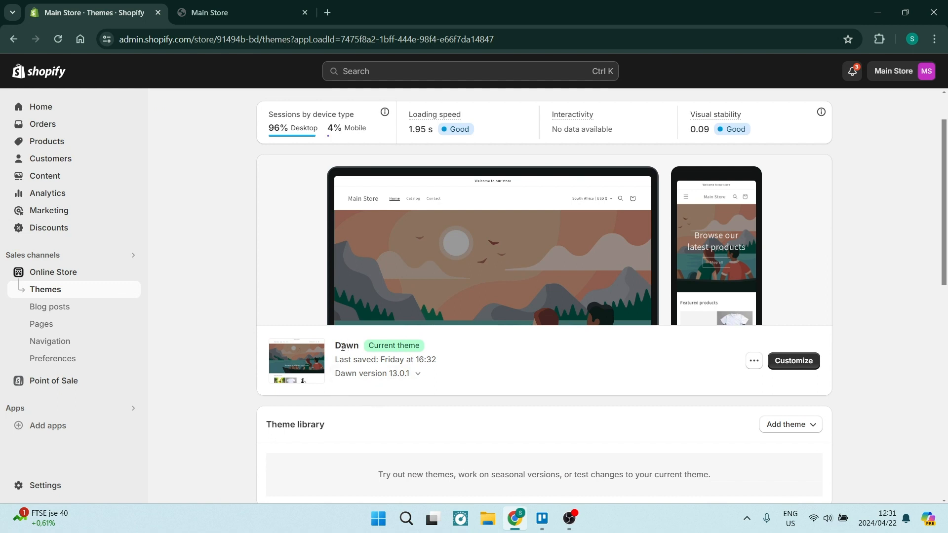
pyautogui.moveTo(358, 347); pyautogui.dragTo(334, 349)
pyautogui.scroll(-1, 475, 376)
pyautogui.scroll(-2, 474, 375)
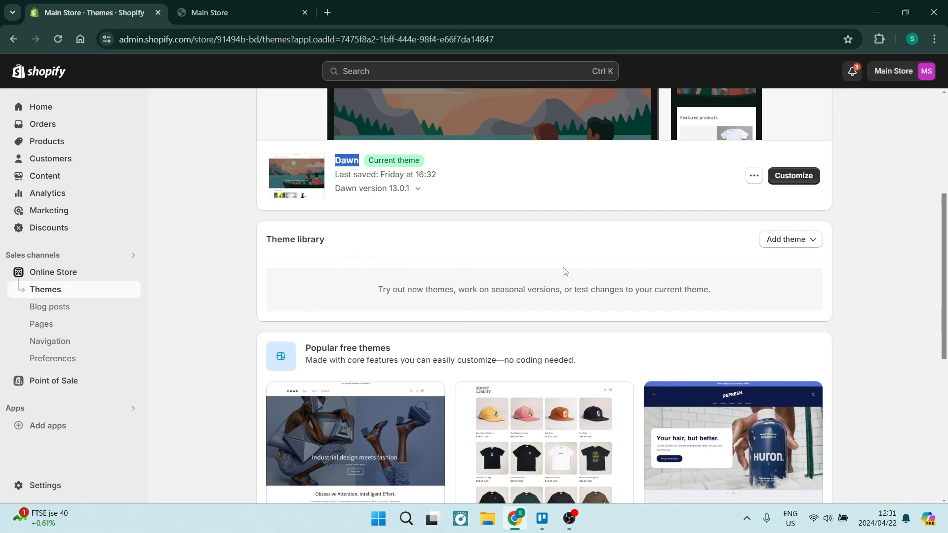
pyautogui.scroll(-4, 564, 271)
pyautogui.scroll(-1, 510, 316)
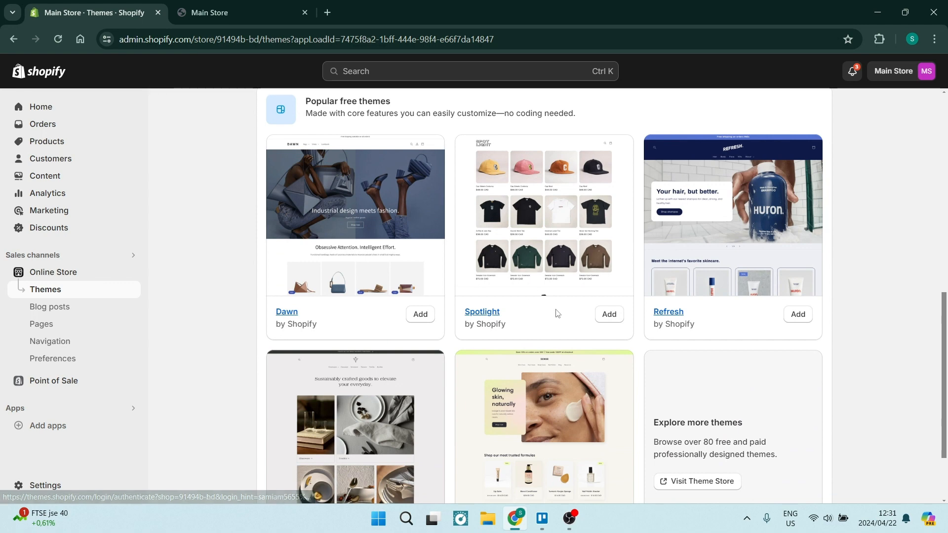
pyautogui.scroll(-2, 556, 313)
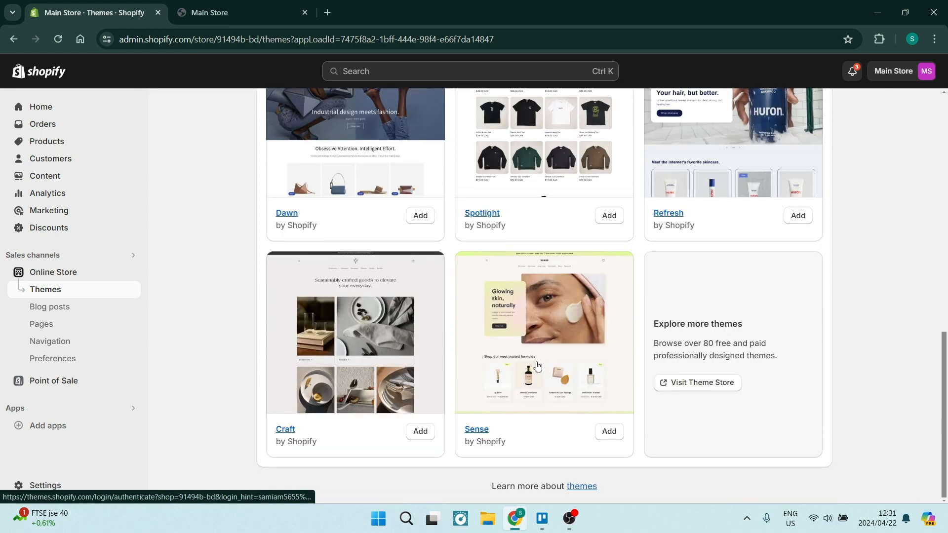
pyautogui.scroll(4, 537, 365)
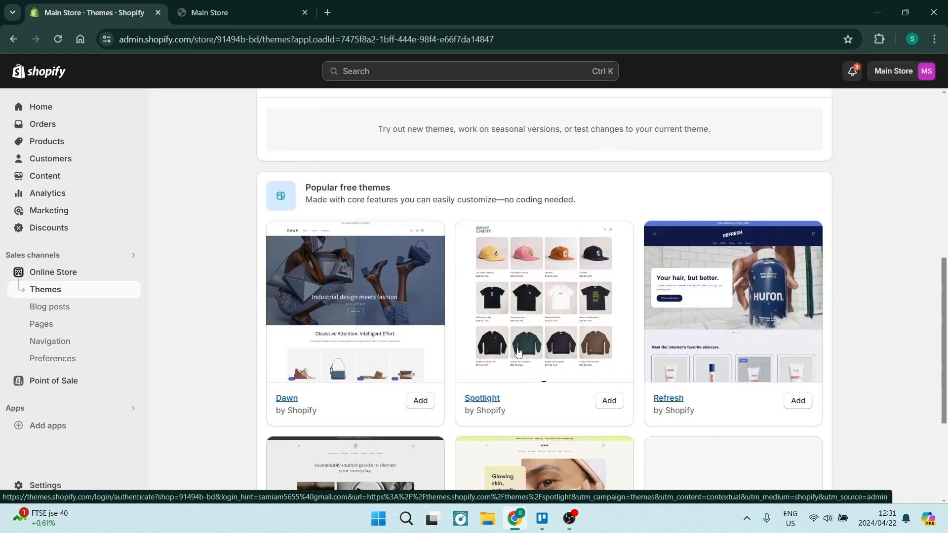
pyautogui.scroll(4, 517, 351)
pyautogui.scroll(3, 503, 284)
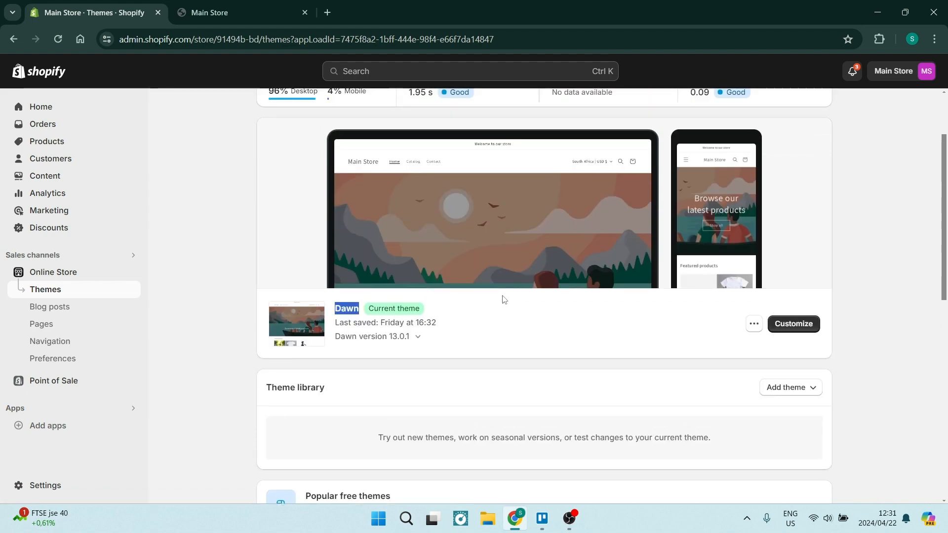
pyautogui.click(489, 315)
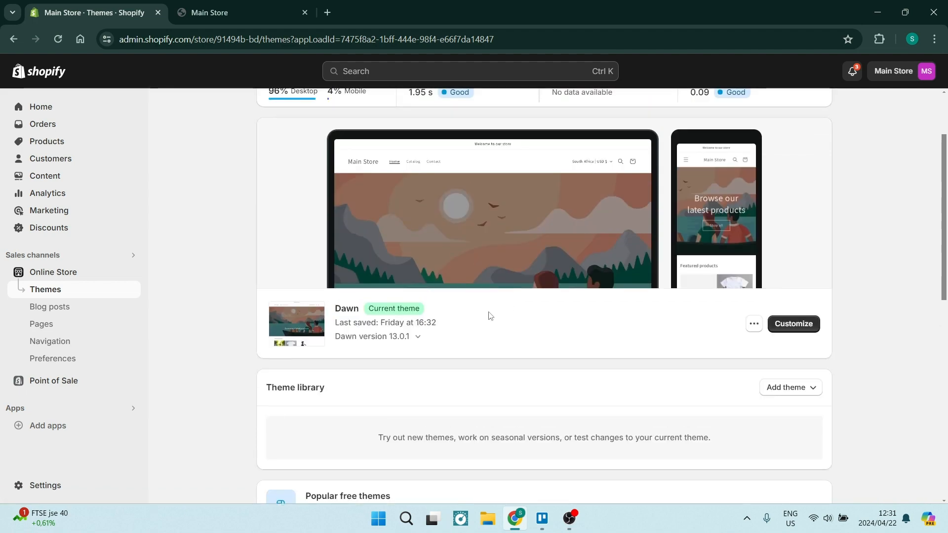
# - Open the Dawn theme for customization with the Home page chosen as the template to edit
pyautogui.click(792, 324)
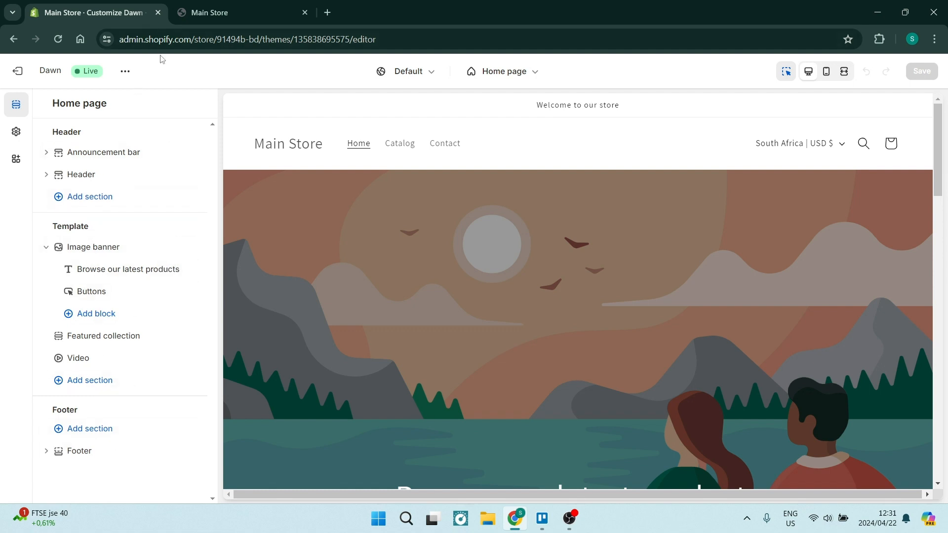
pyautogui.click(512, 74)
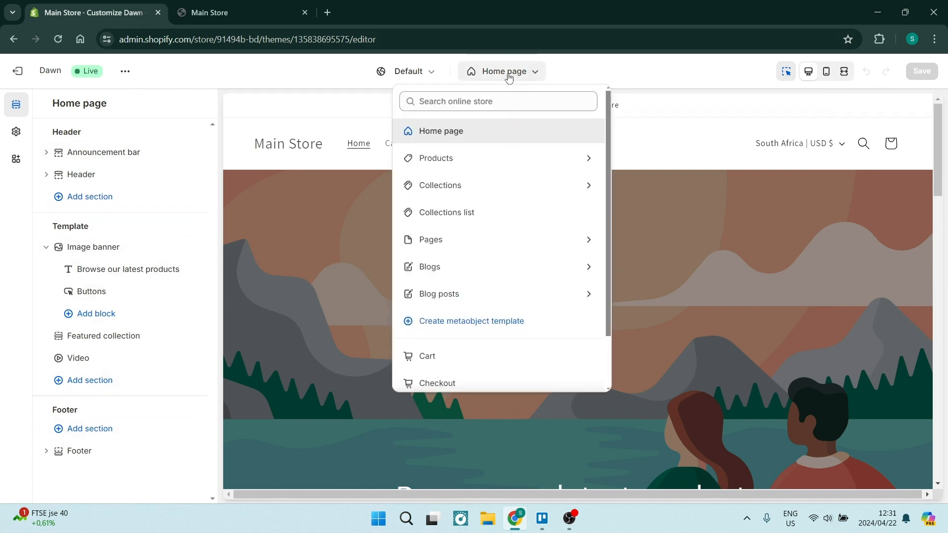
pyautogui.click(468, 132)
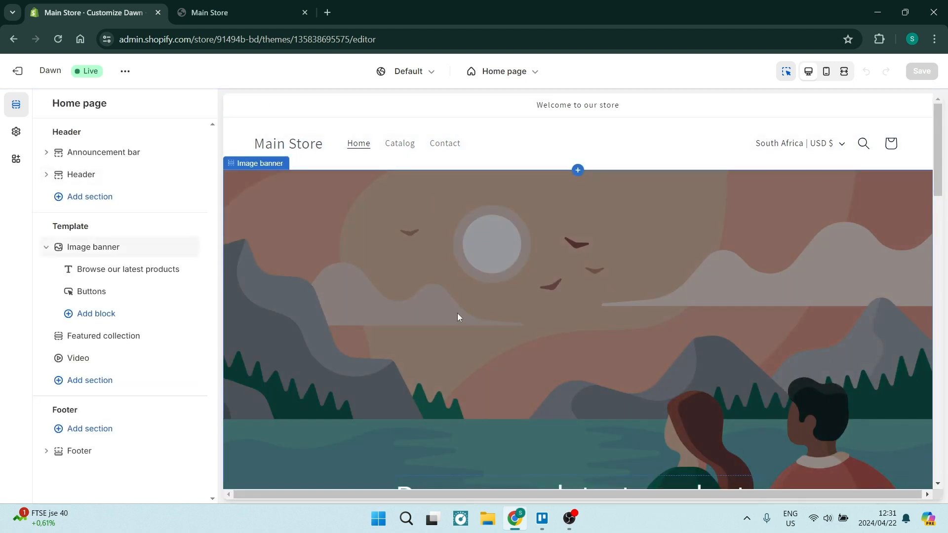
pyautogui.scroll(-1, 448, 292)
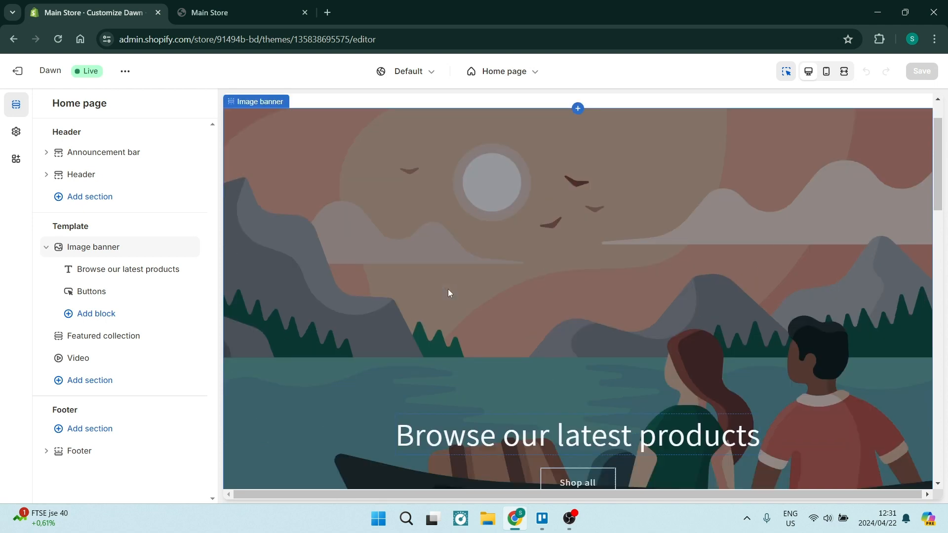
pyautogui.scroll(1, 449, 291)
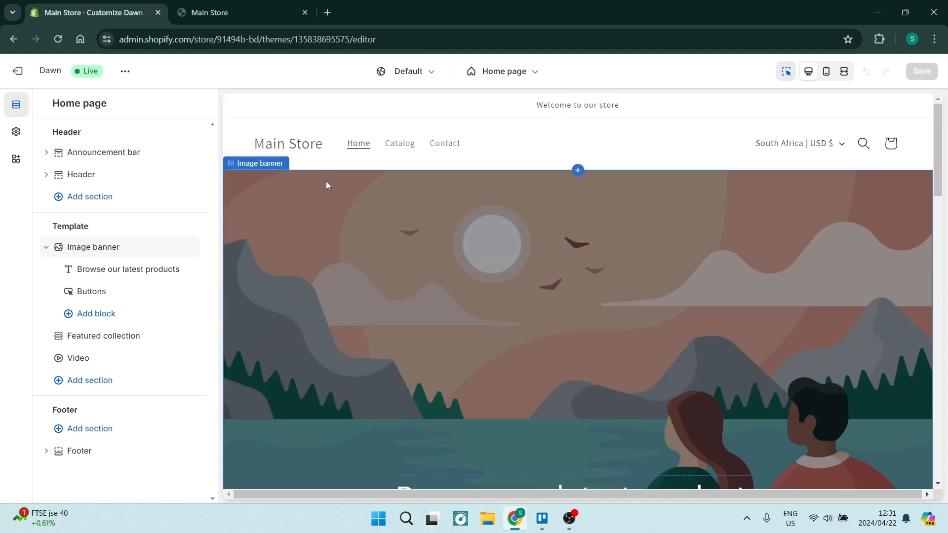
# - Try the gift bag photo from the Shop Local free images as the image banner's first image
pyautogui.click(351, 255)
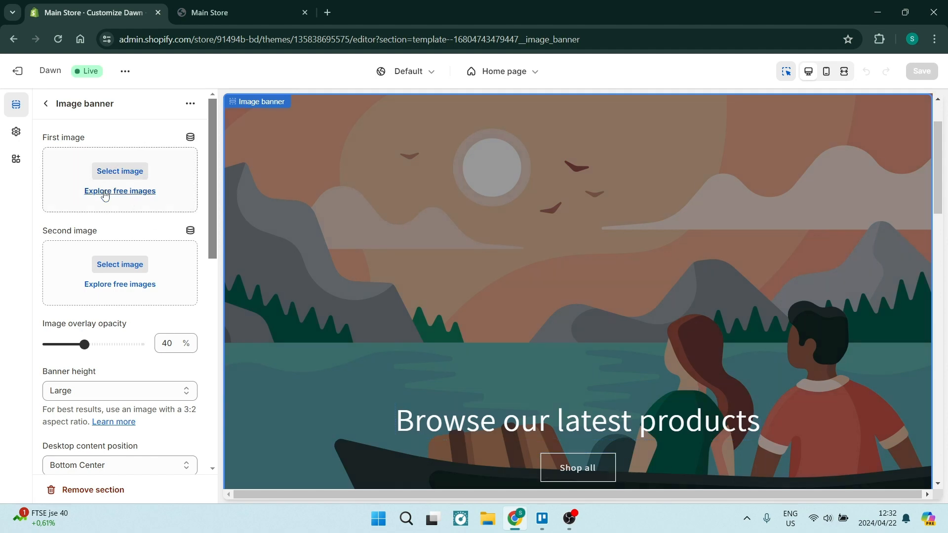
pyautogui.click(99, 191)
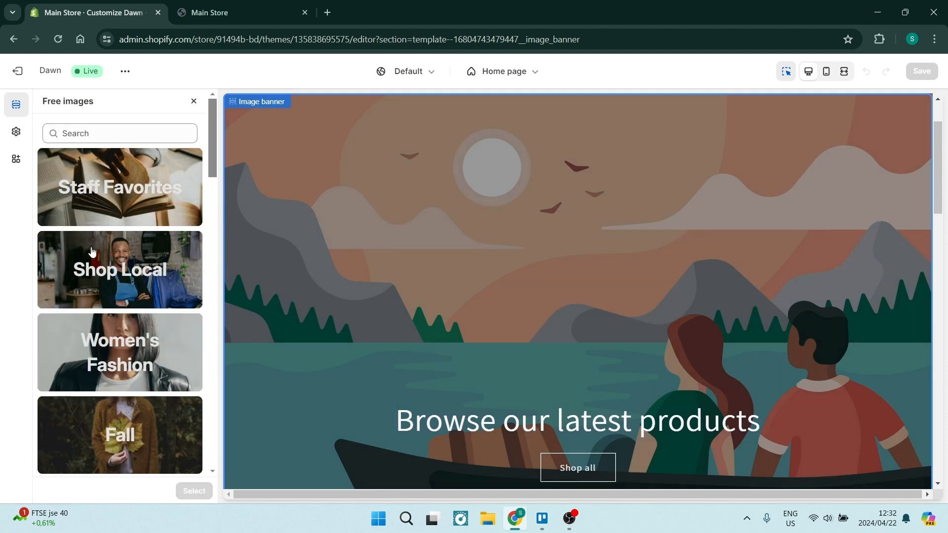
pyautogui.click(97, 284)
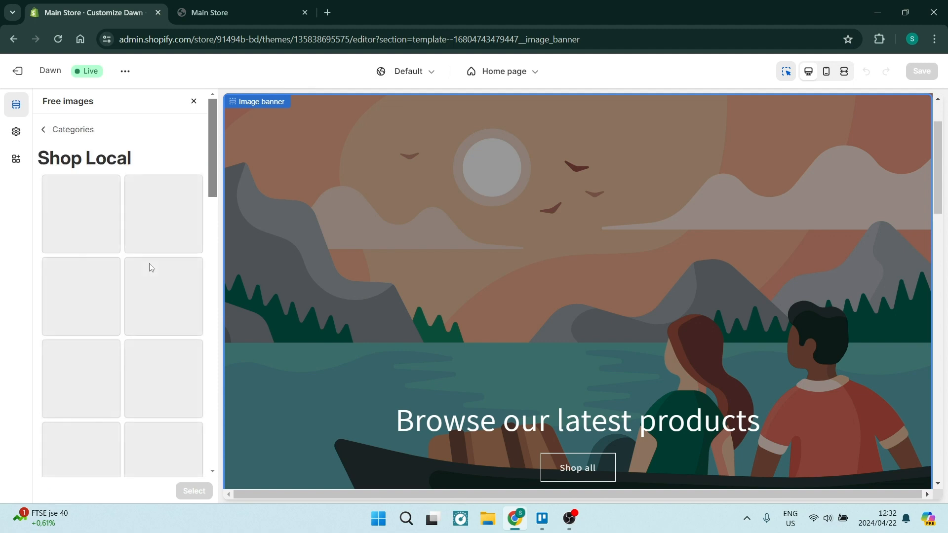
pyautogui.click(194, 251)
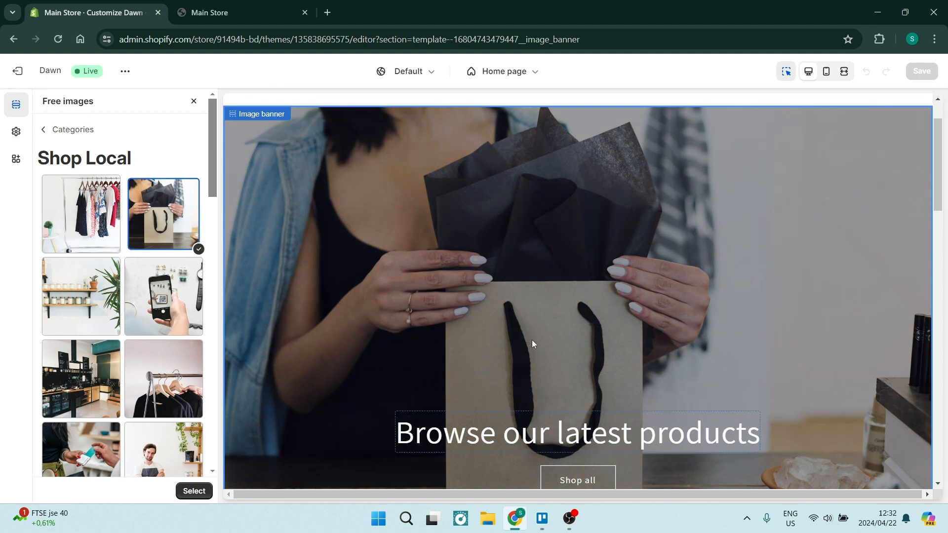
pyautogui.scroll(-1, 421, 323)
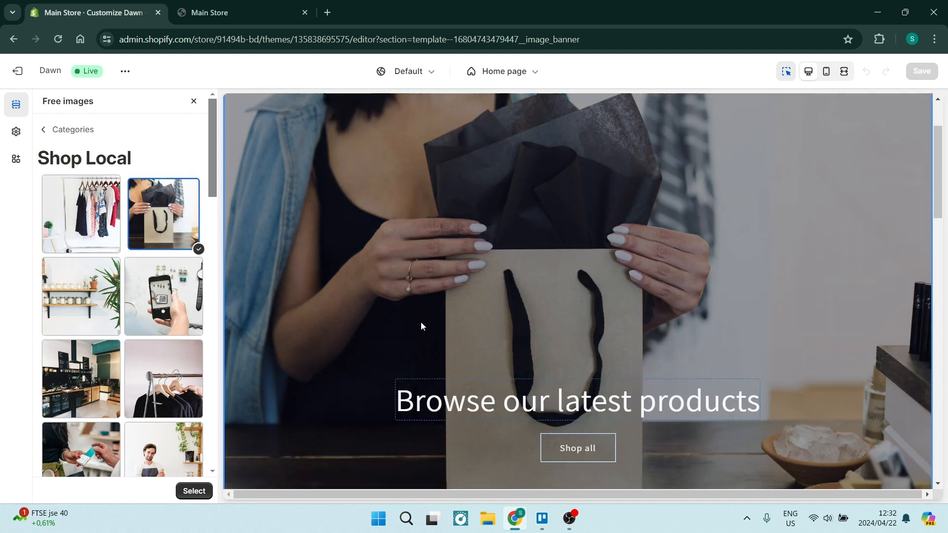
pyautogui.scroll(3, 419, 323)
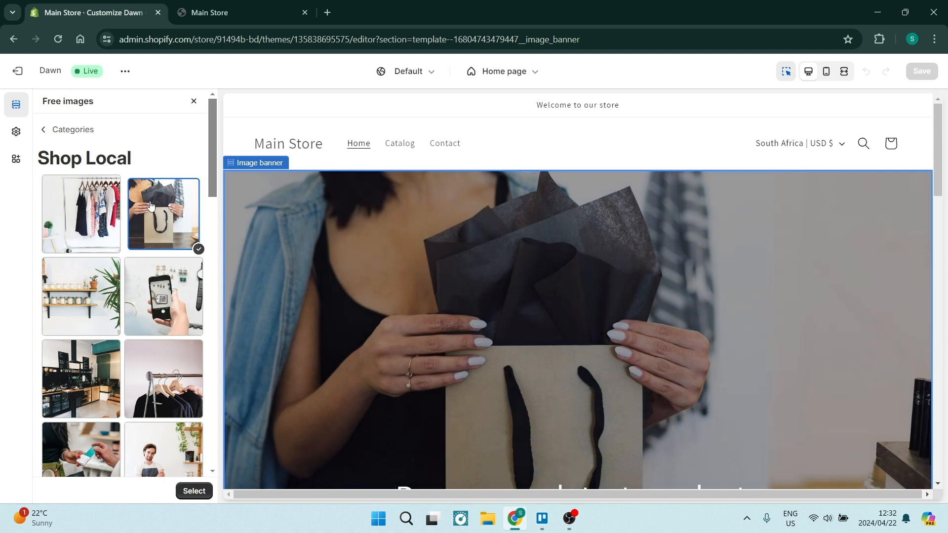
pyautogui.click(44, 129)
# - Generate the banner heading from the description "Hand Bags" and use the suggestion "Elevate Your Style with Quality Hand Bags."
pyautogui.scroll(-4, 403, 294)
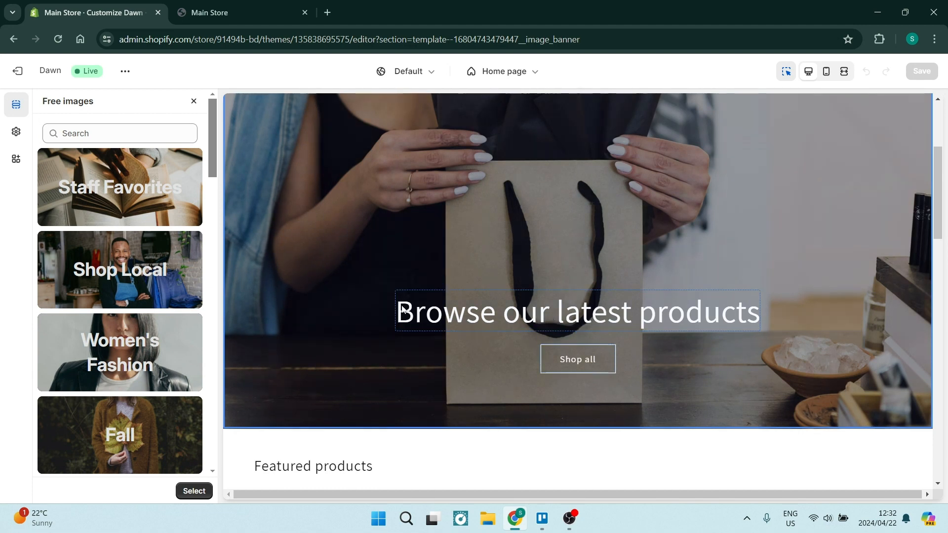
pyautogui.click(519, 320)
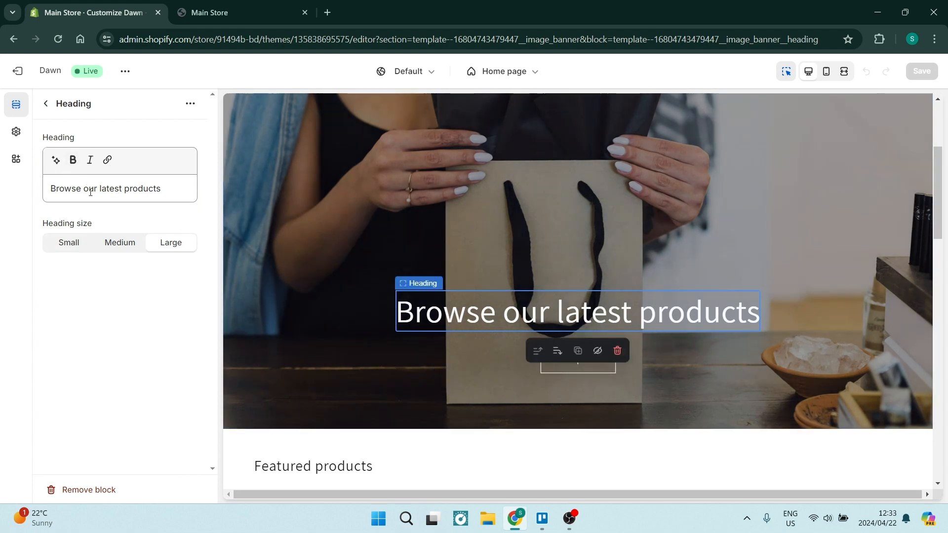
pyautogui.click(55, 159)
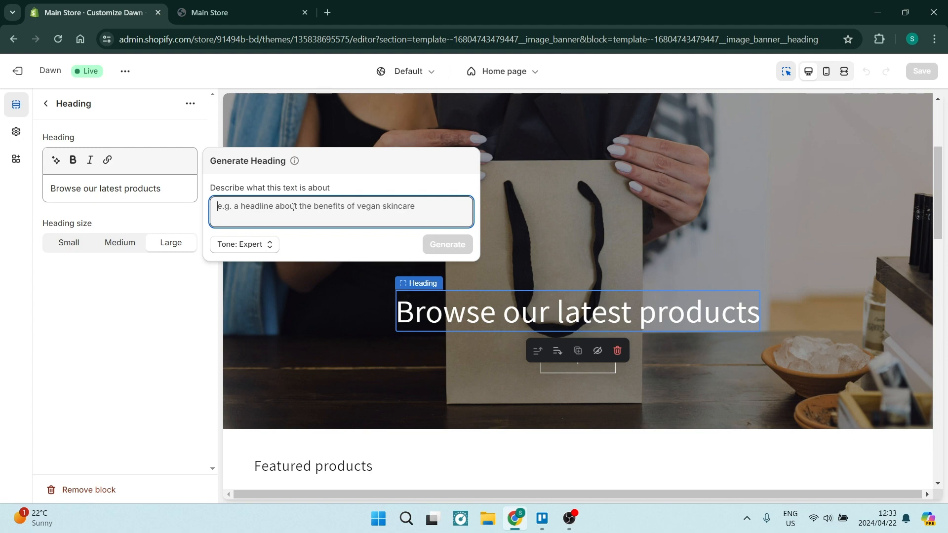
pyautogui.write('Hand Bags')
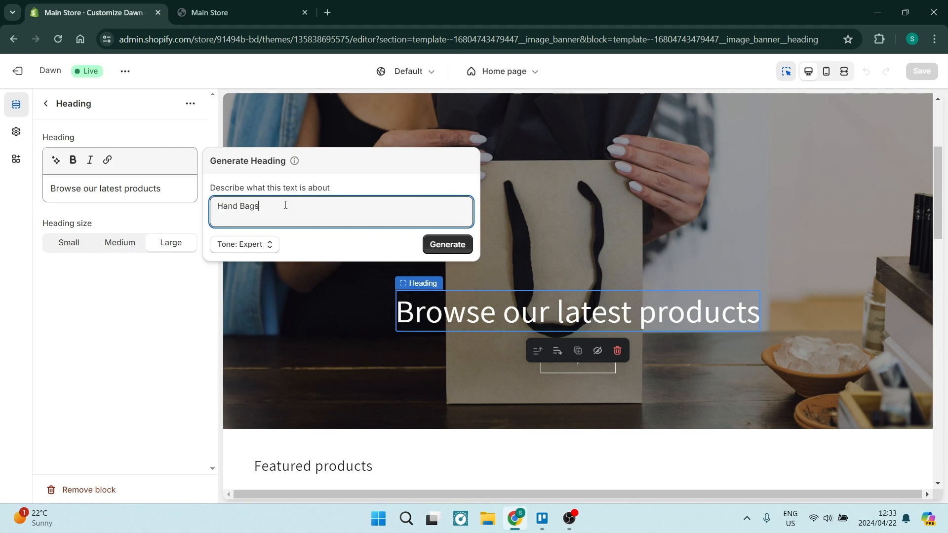
pyautogui.click(447, 245)
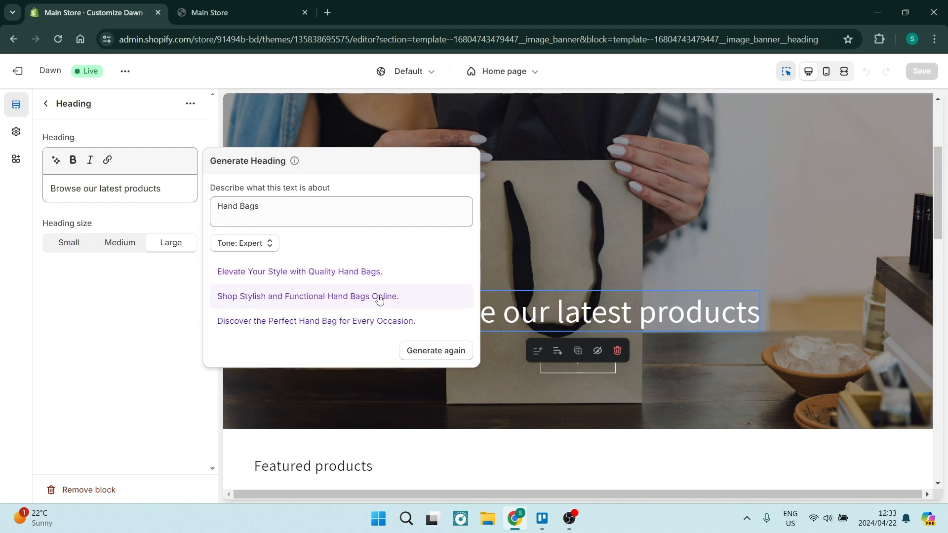
pyautogui.click(311, 273)
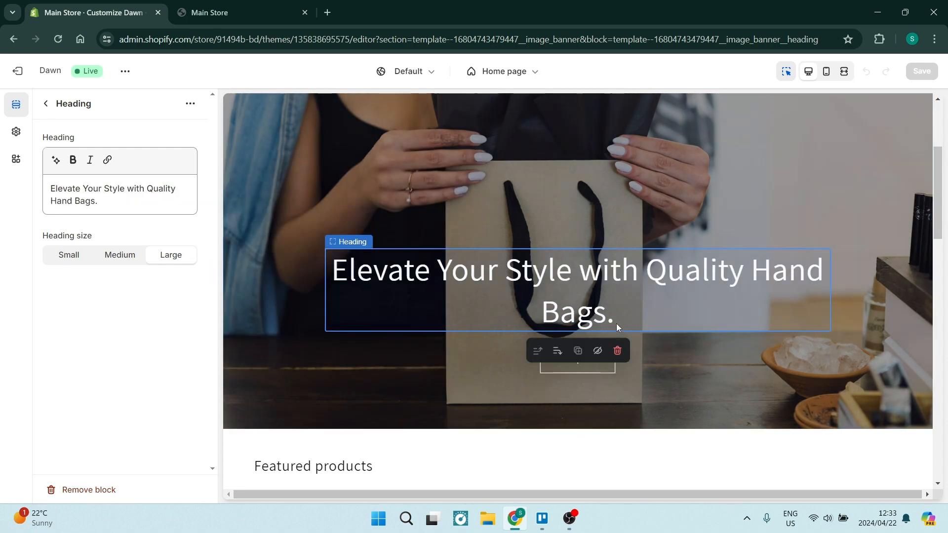
# - Set the banner heading's size to Medium
pyautogui.tripleClick(575, 320)
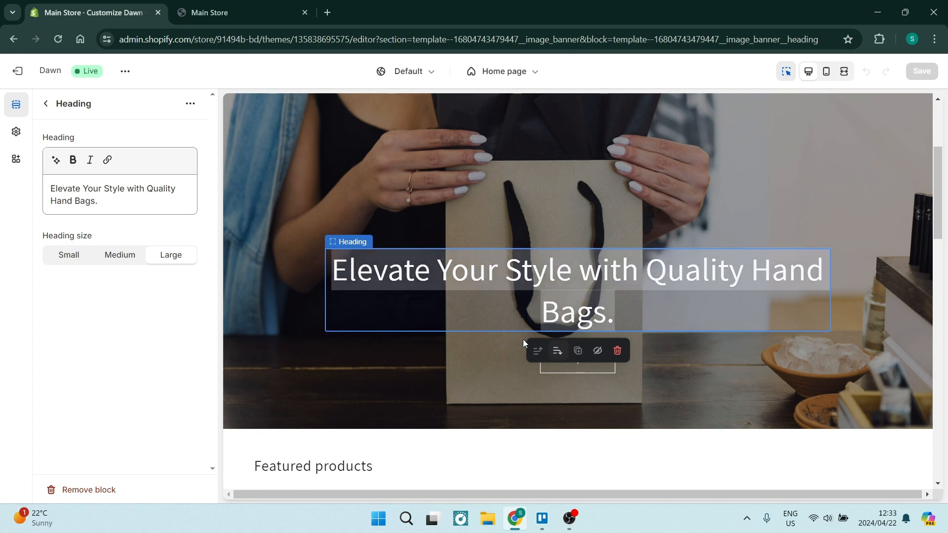
pyautogui.click(117, 261)
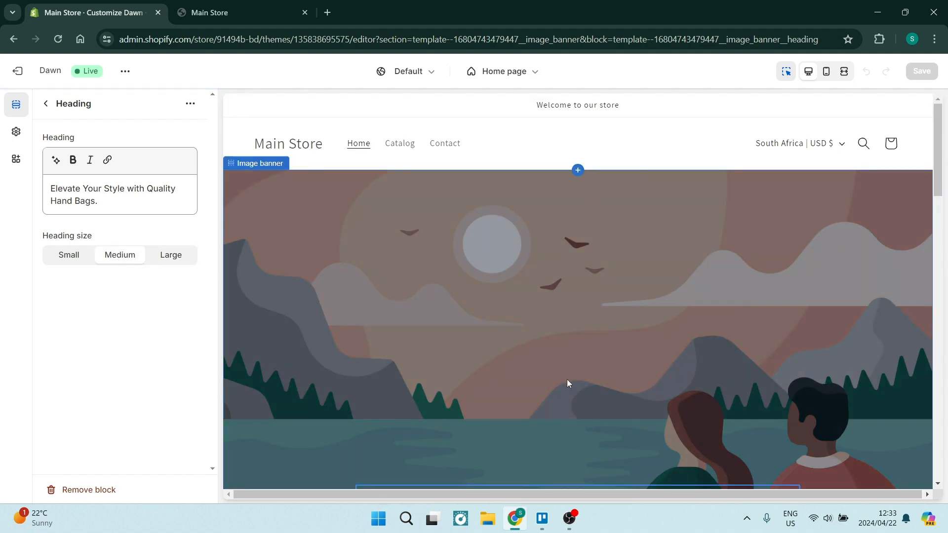
pyautogui.scroll(3, 532, 277)
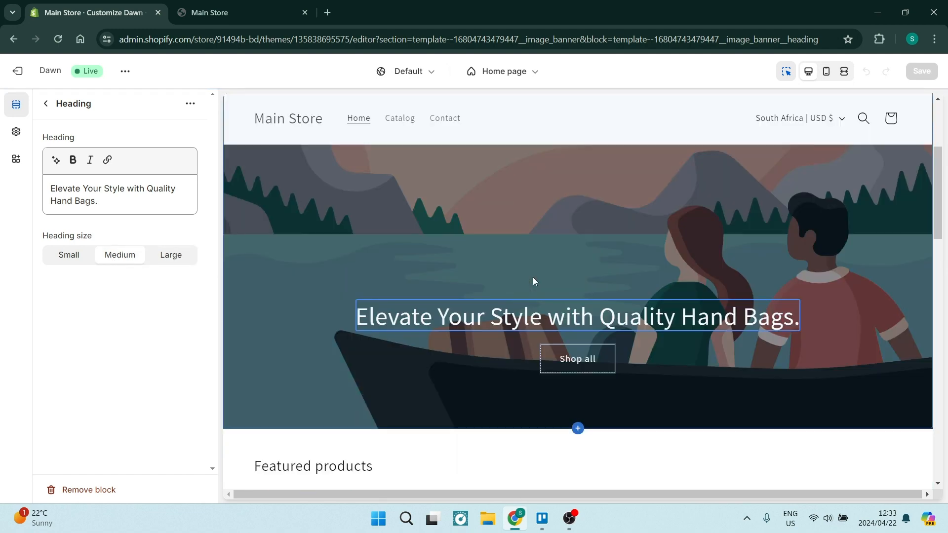
pyautogui.scroll(2, 533, 278)
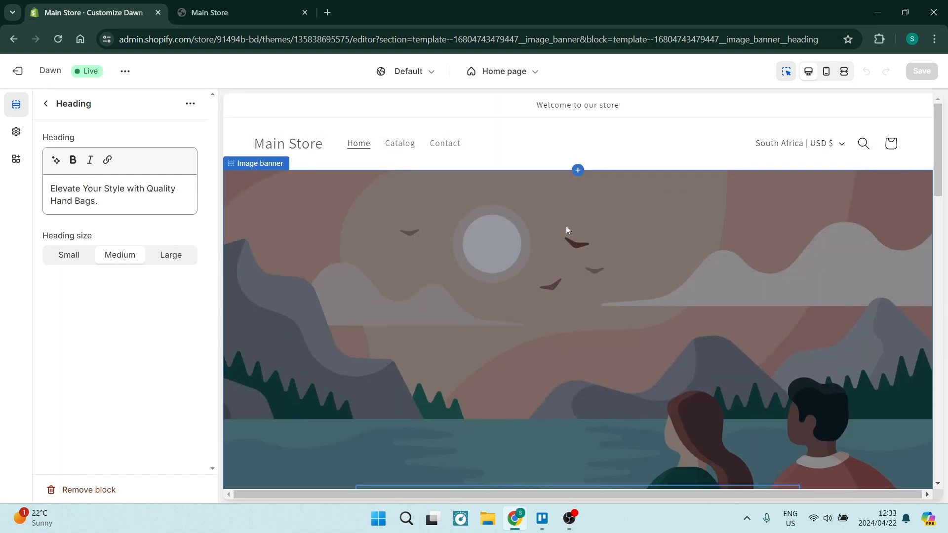
pyautogui.scroll(-10, 570, 156)
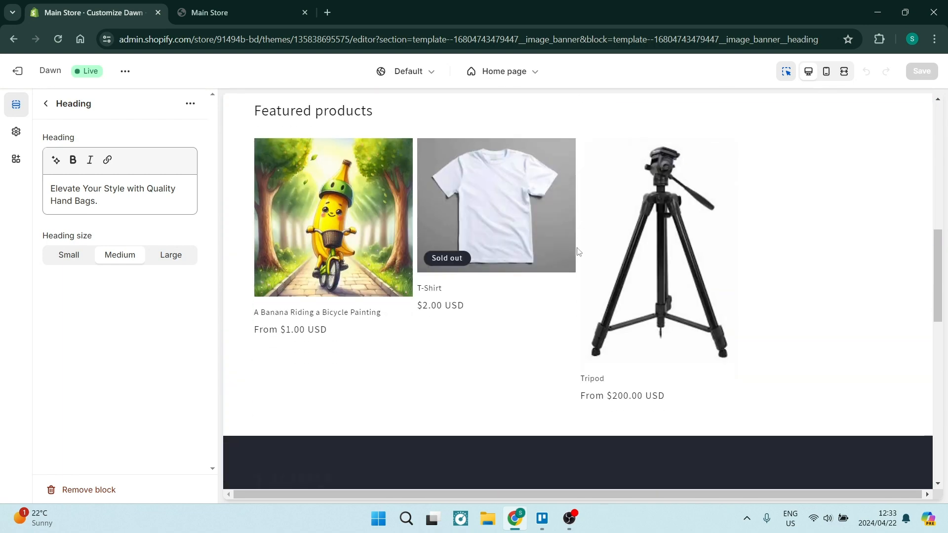
# - Add a Video section between the image banner and the Featured collection on the home page
pyautogui.scroll(1, 542, 243)
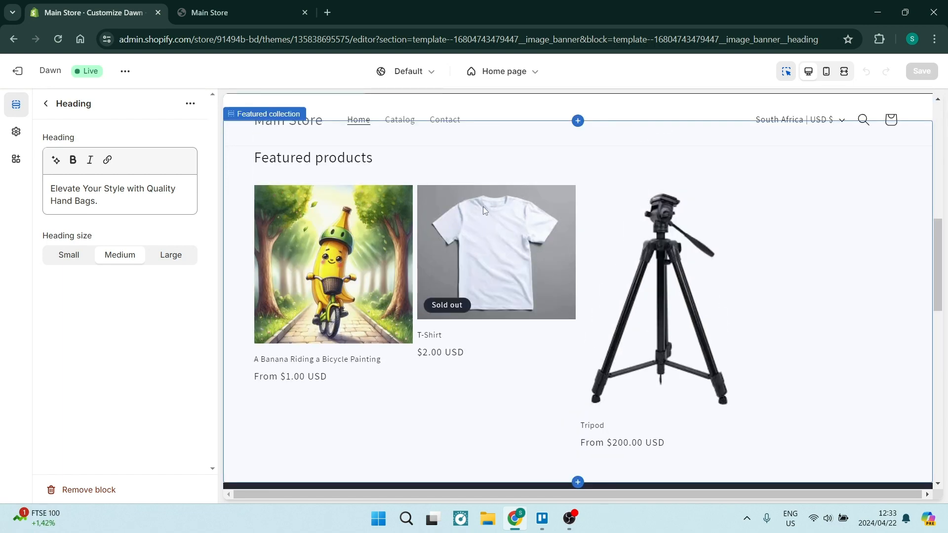
pyautogui.scroll(-1, 466, 374)
pyautogui.scroll(3, 466, 374)
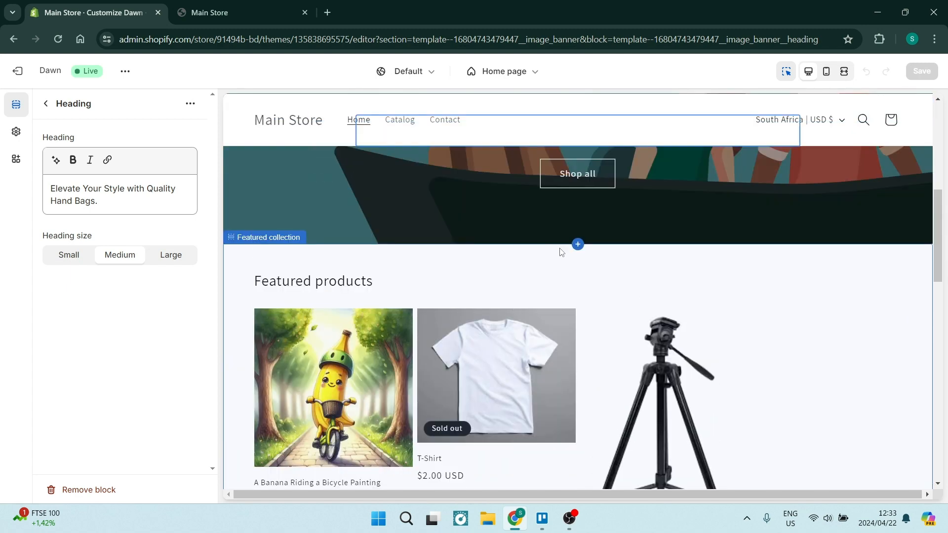
pyautogui.click(570, 249)
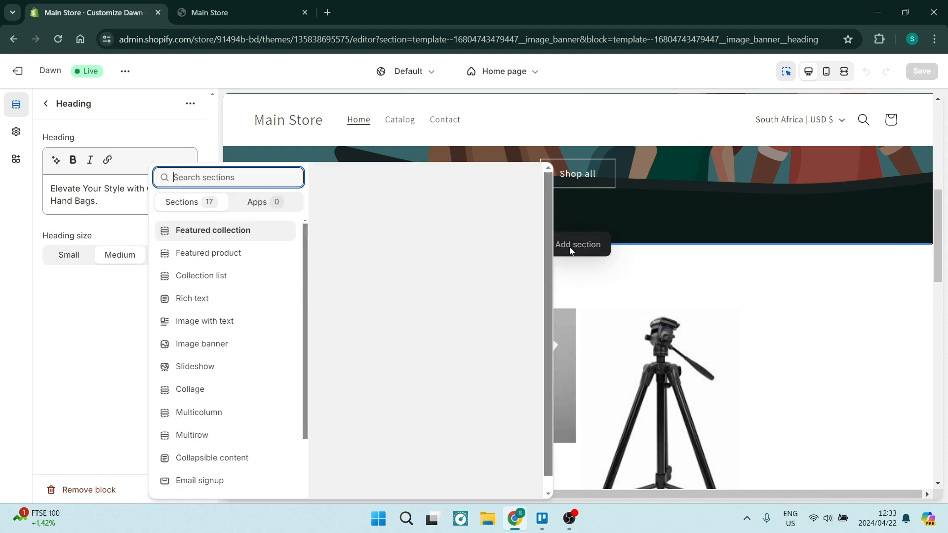
pyautogui.scroll(-2, 224, 339)
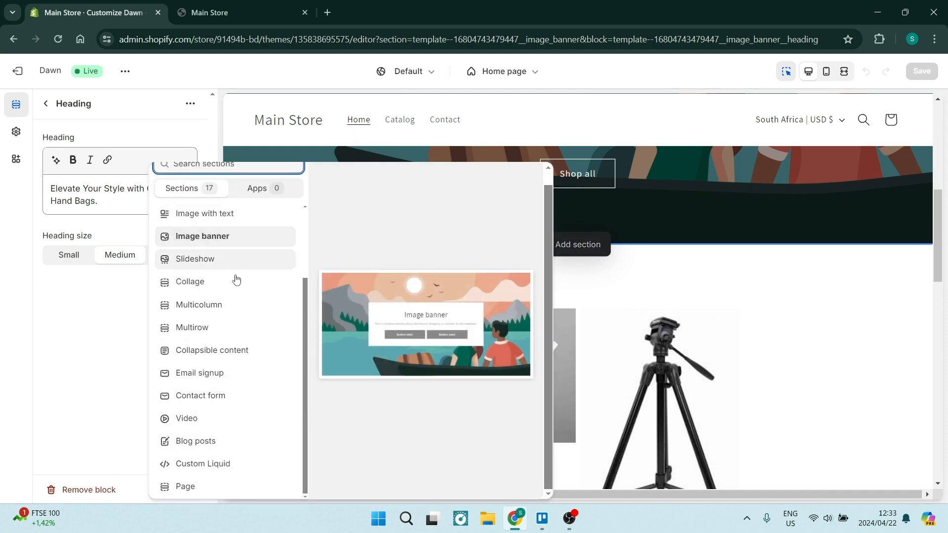
pyautogui.click(193, 422)
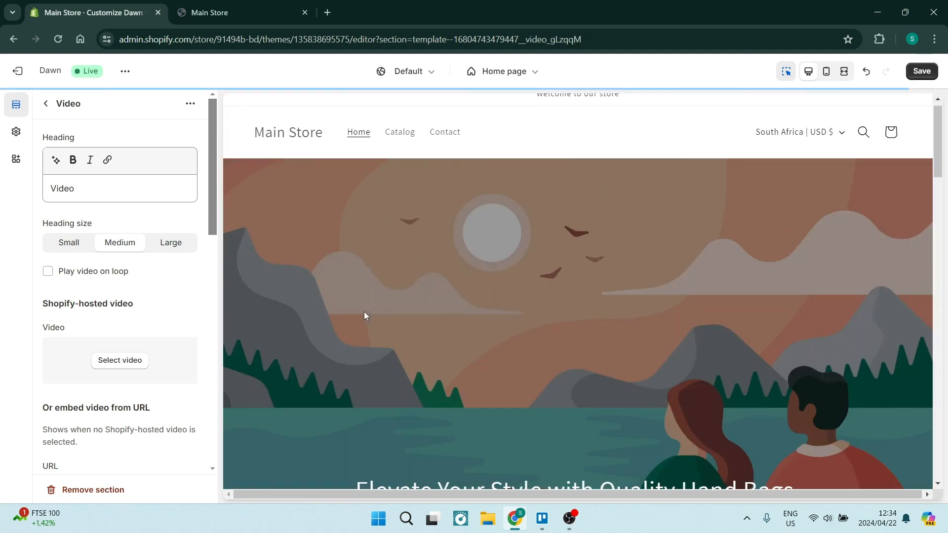
# - Examine the new Video section in the preview and review its heading, video source, cover image, alt text, color scheme and padding settings
pyautogui.scroll(-5, 452, 298)
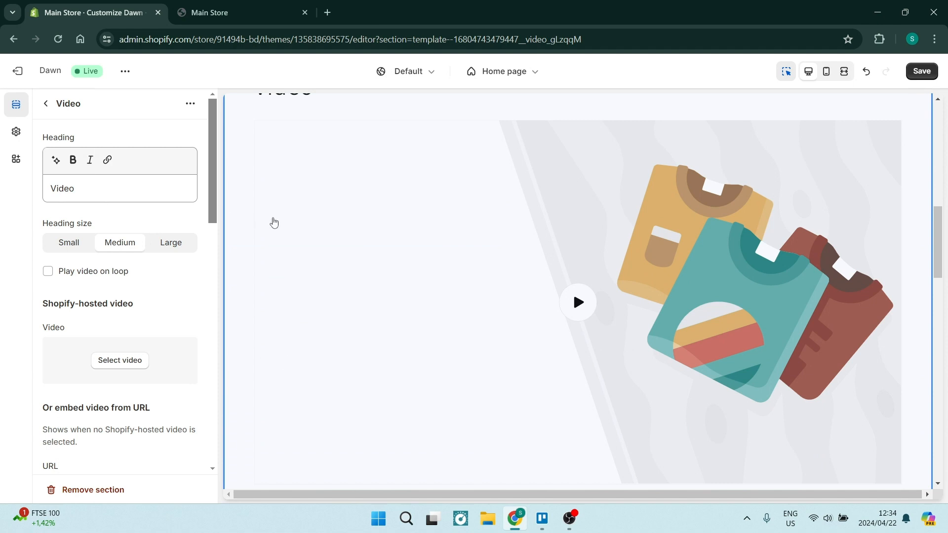
pyautogui.scroll(1, 469, 286)
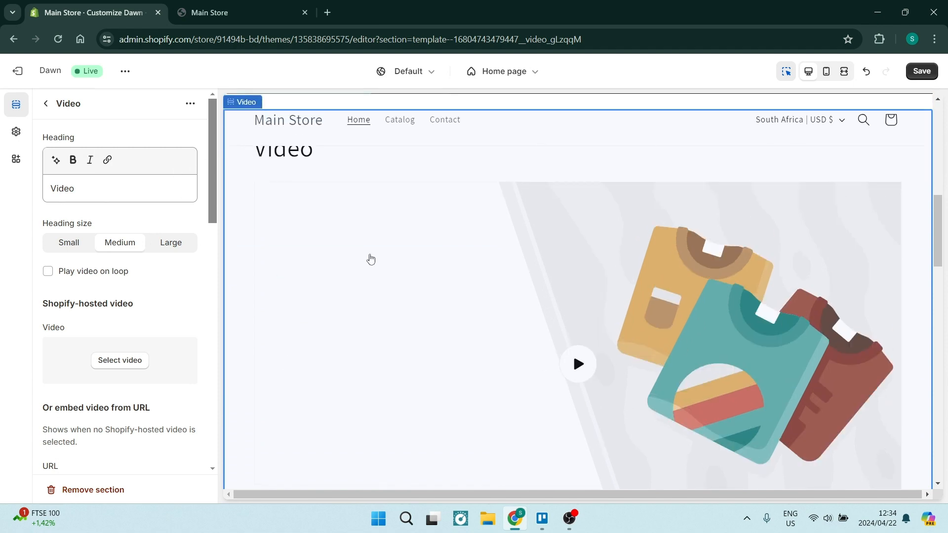
pyautogui.scroll(1, 395, 264)
pyautogui.scroll(-2, 423, 266)
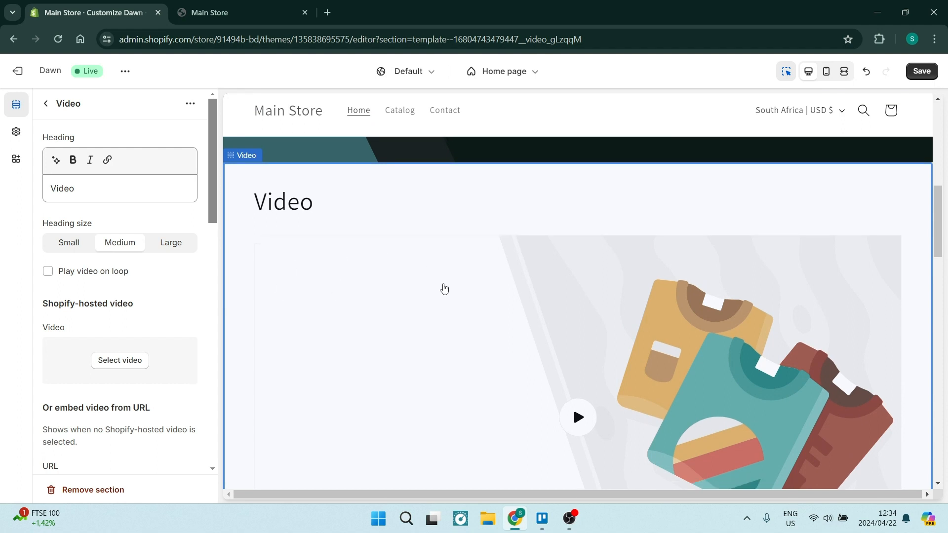
pyautogui.scroll(1, 458, 296)
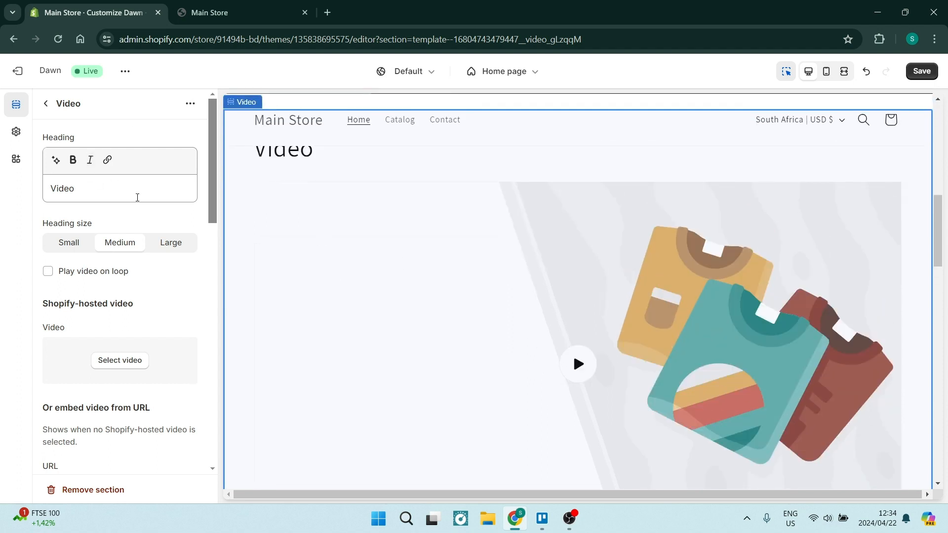
pyautogui.click(103, 193)
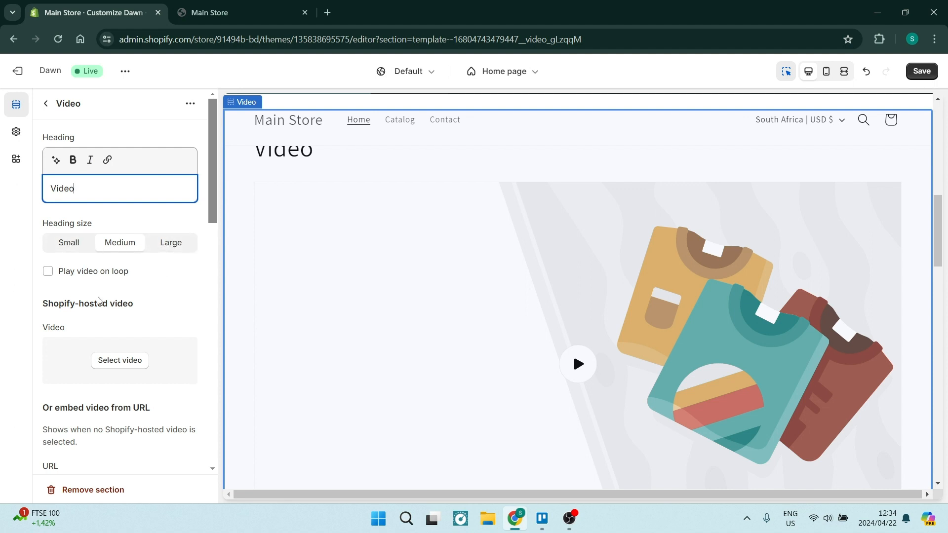
pyautogui.scroll(-3, 131, 301)
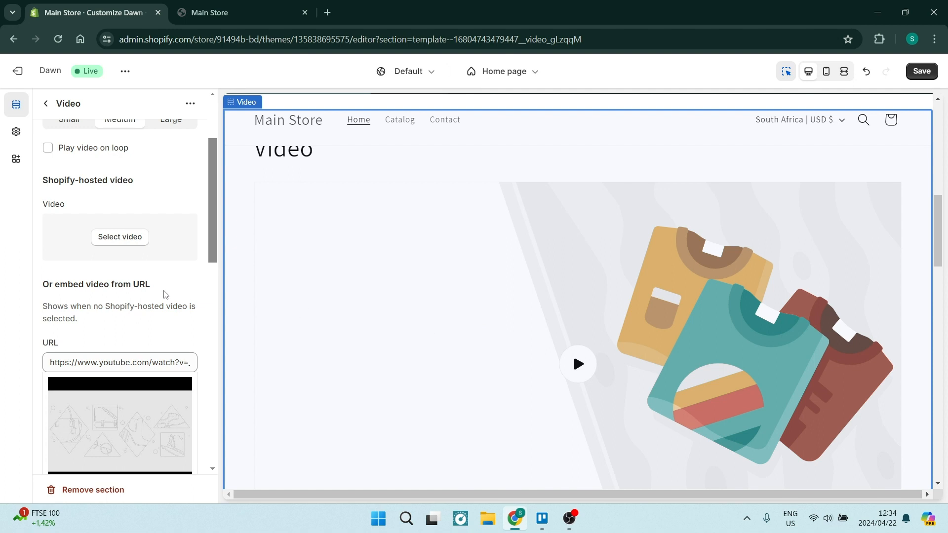
pyautogui.scroll(-3, 165, 295)
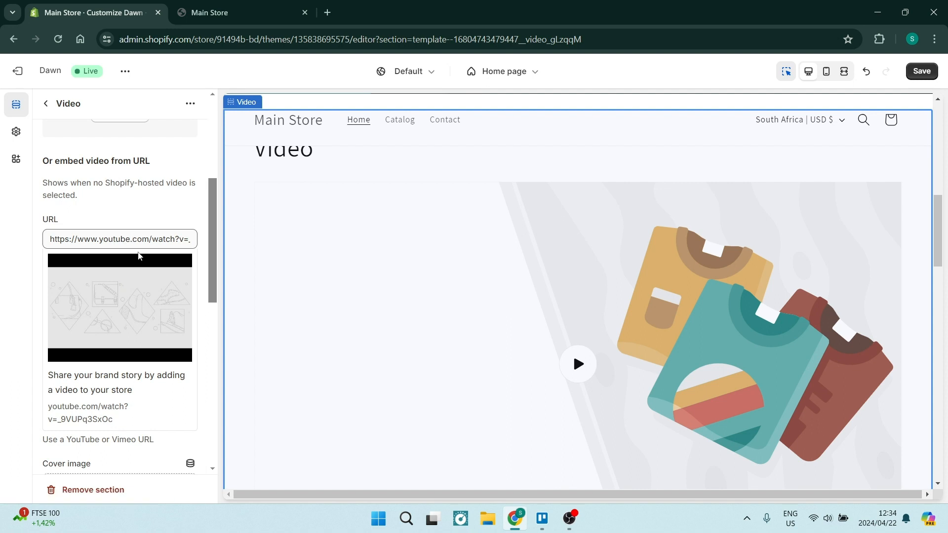
pyautogui.tripleClick(126, 238)
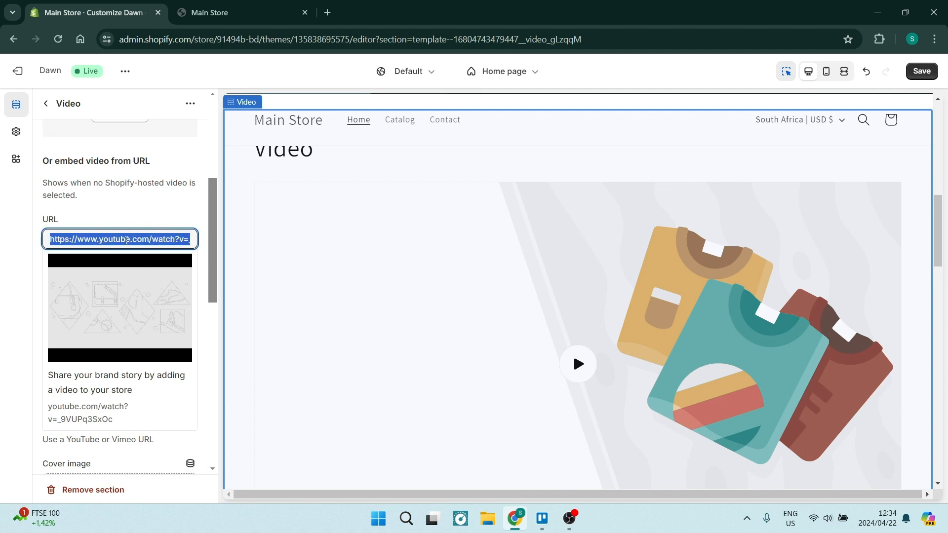
pyautogui.scroll(-1, 155, 290)
pyautogui.scroll(-3, 131, 331)
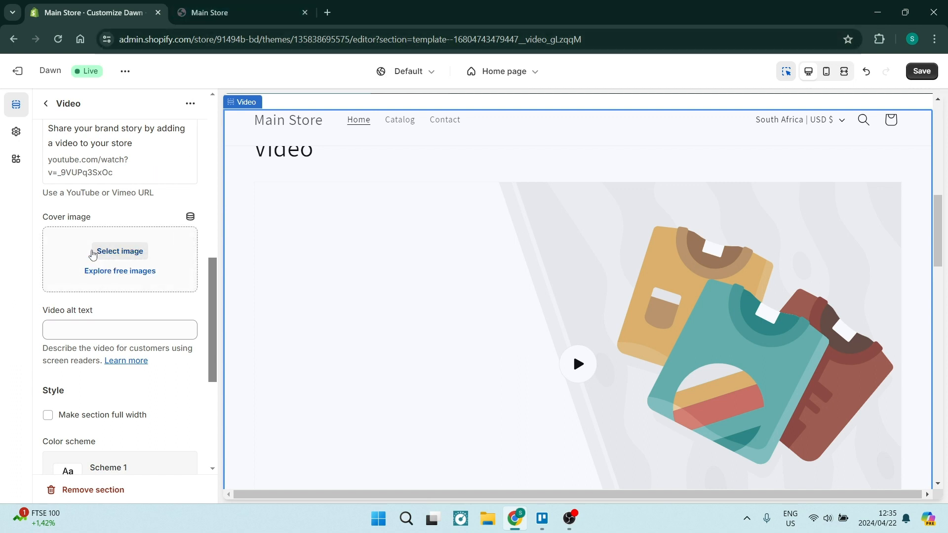
pyautogui.scroll(-4, 161, 270)
pyautogui.scroll(1, 133, 248)
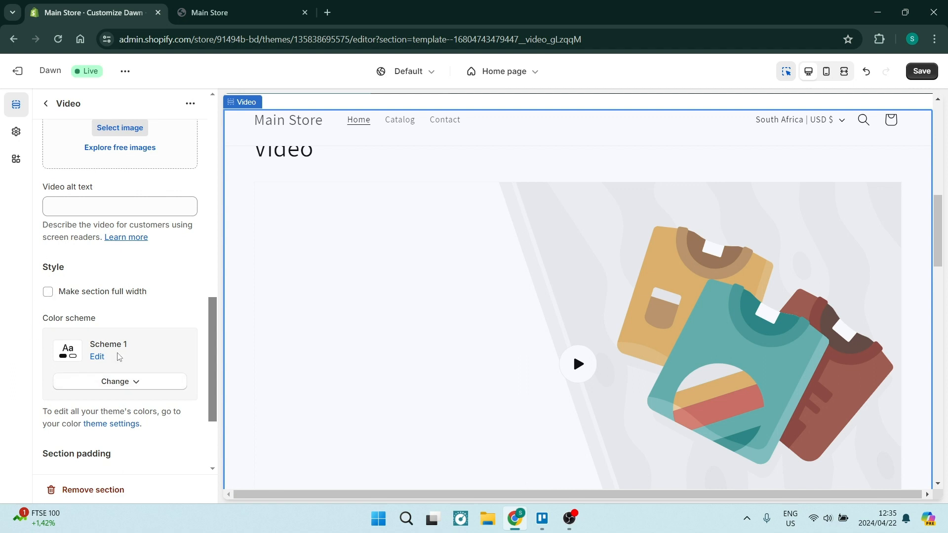
pyautogui.scroll(-2, 118, 357)
pyautogui.scroll(-2, 148, 318)
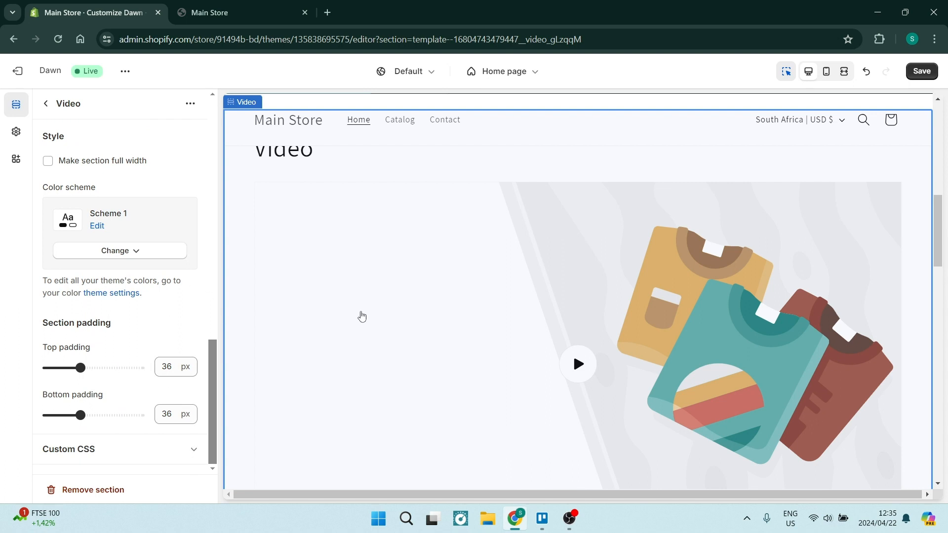
pyautogui.scroll(3, 360, 315)
pyautogui.scroll(-3, 432, 301)
pyautogui.scroll(5, 401, 251)
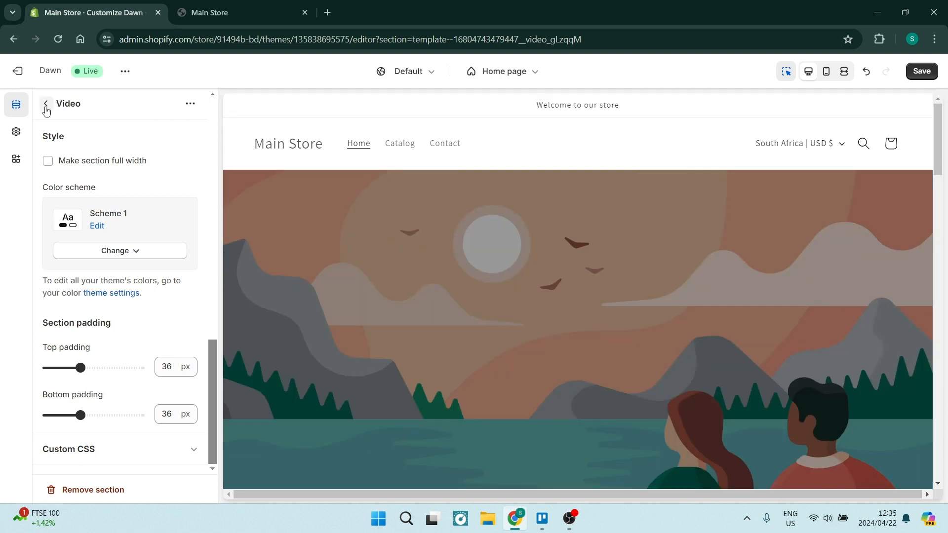
# - Open the Header section's settings and review its logo position, menu, sticky header and color scheme options
pyautogui.click(46, 104)
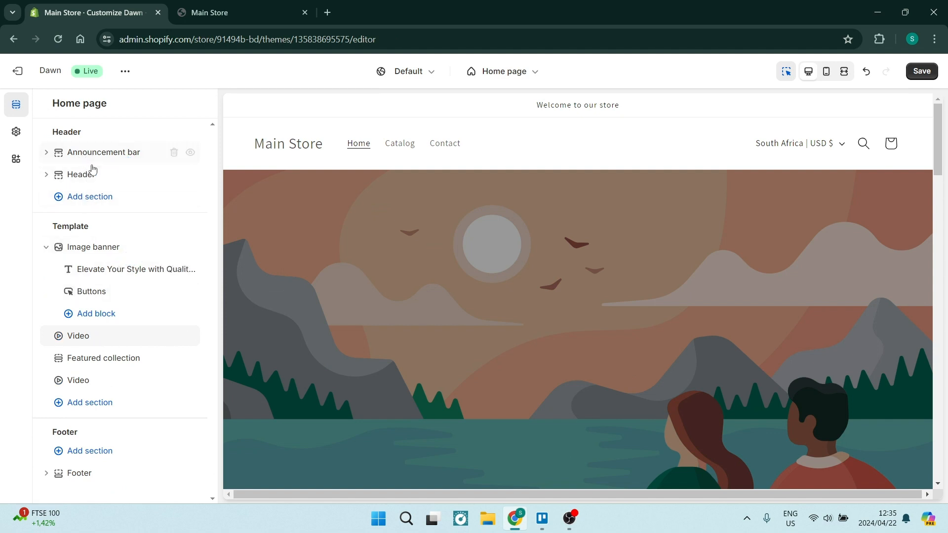
pyautogui.click(82, 178)
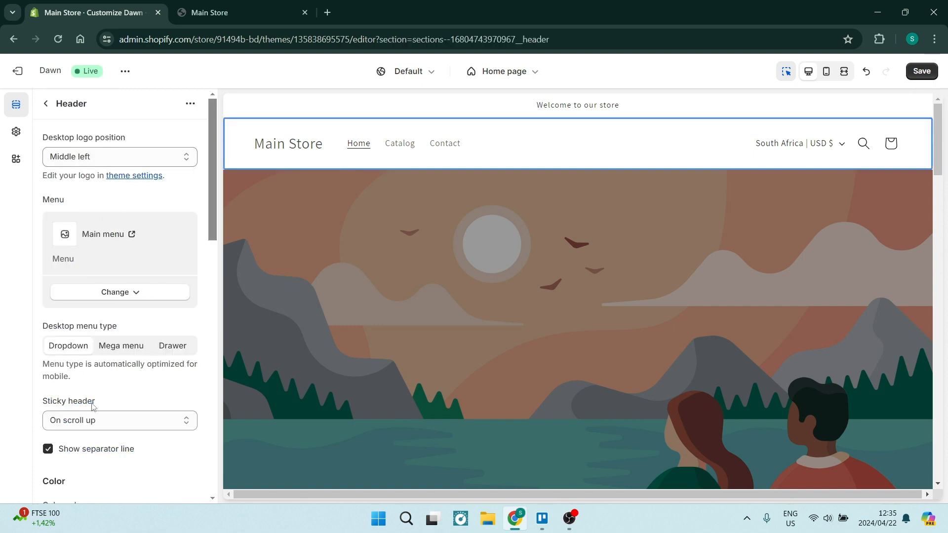
pyautogui.scroll(-8, 124, 334)
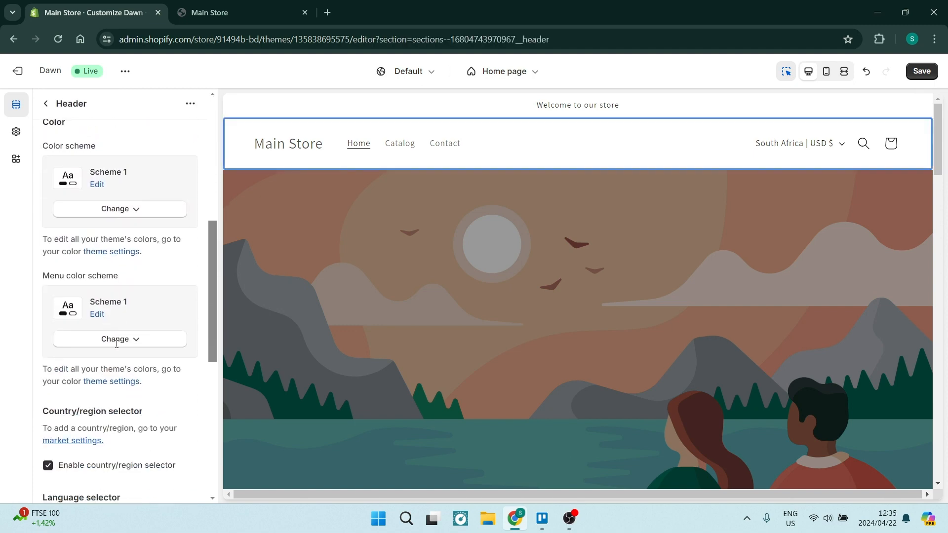
pyautogui.scroll(8, 114, 327)
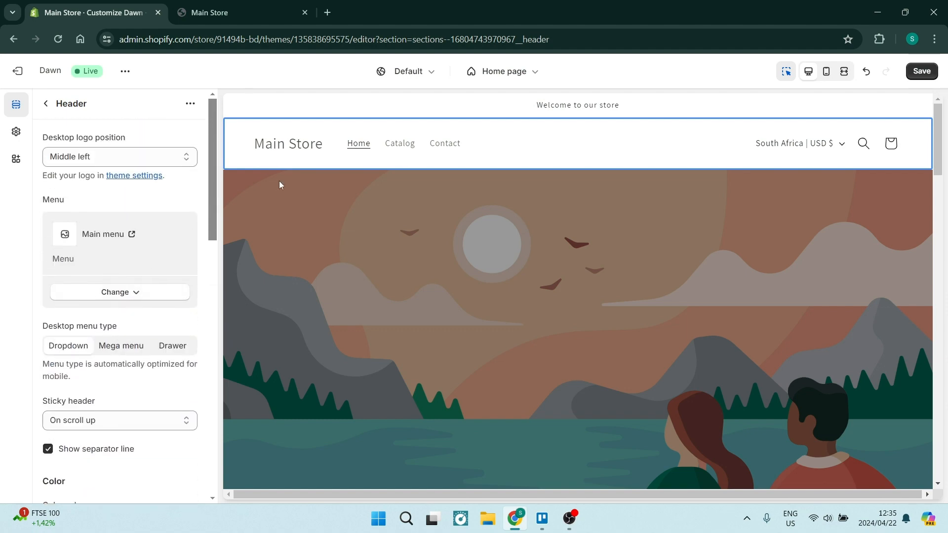
# - Switch the template being edited to Default product
pyautogui.click(510, 77)
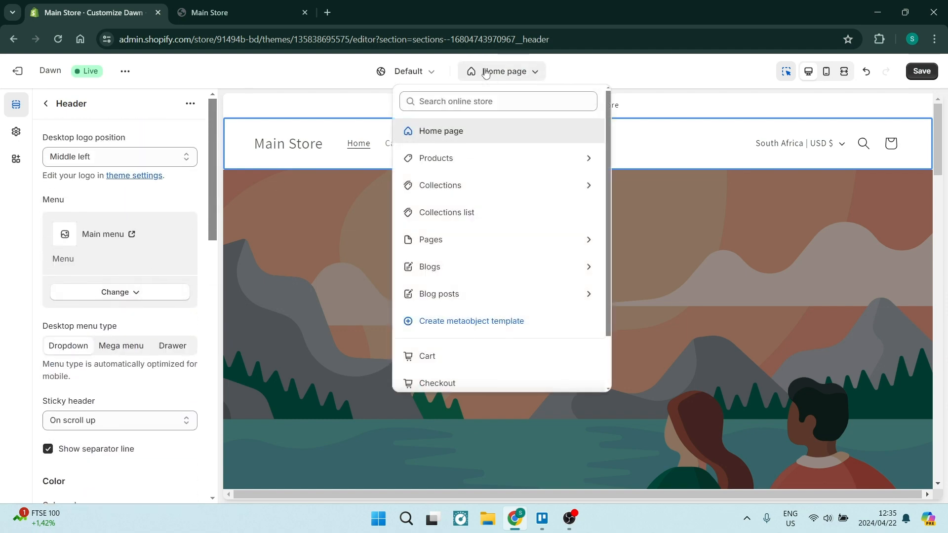
pyautogui.click(496, 160)
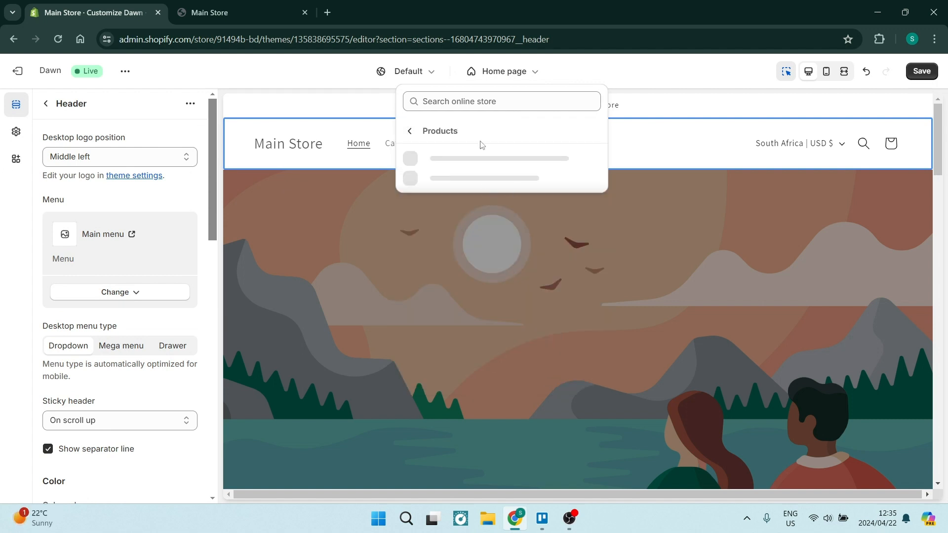
pyautogui.click(487, 168)
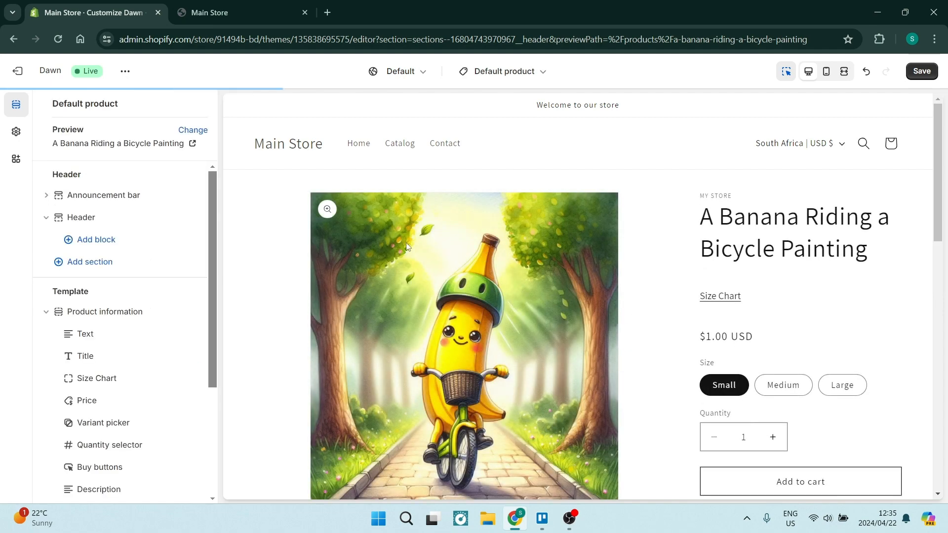
# - Reorder the Product information blocks so that Variant picker and Size Chart sit between Text and Title
pyautogui.scroll(-1, 486, 285)
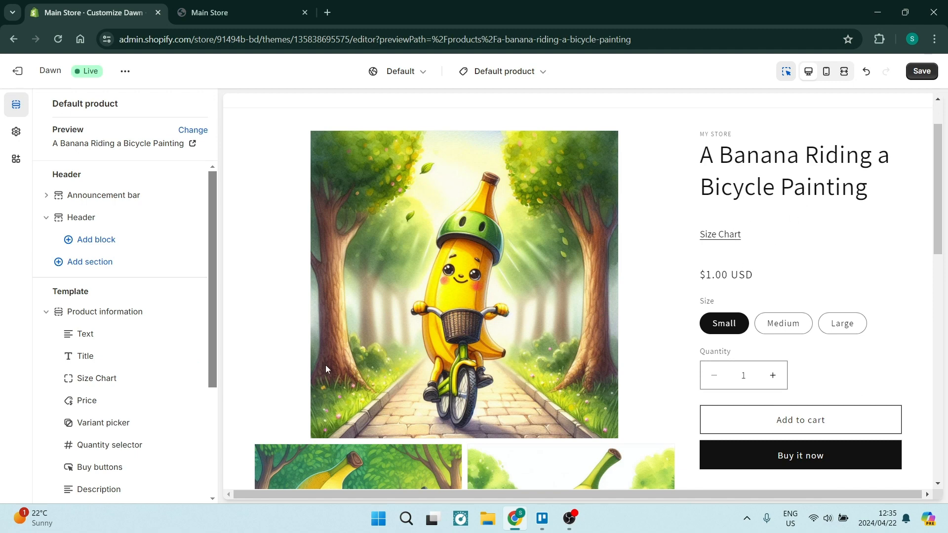
pyautogui.scroll(-3, 93, 269)
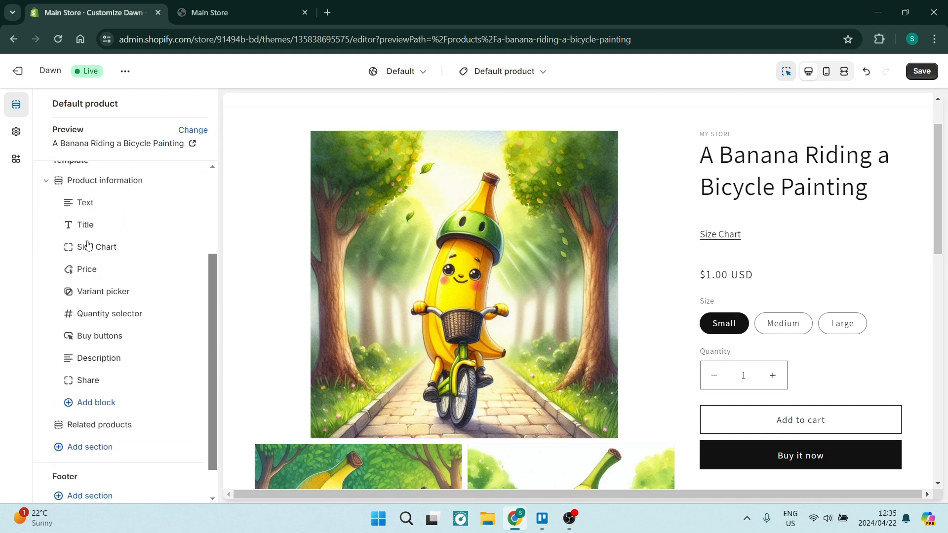
pyautogui.scroll(1, 88, 245)
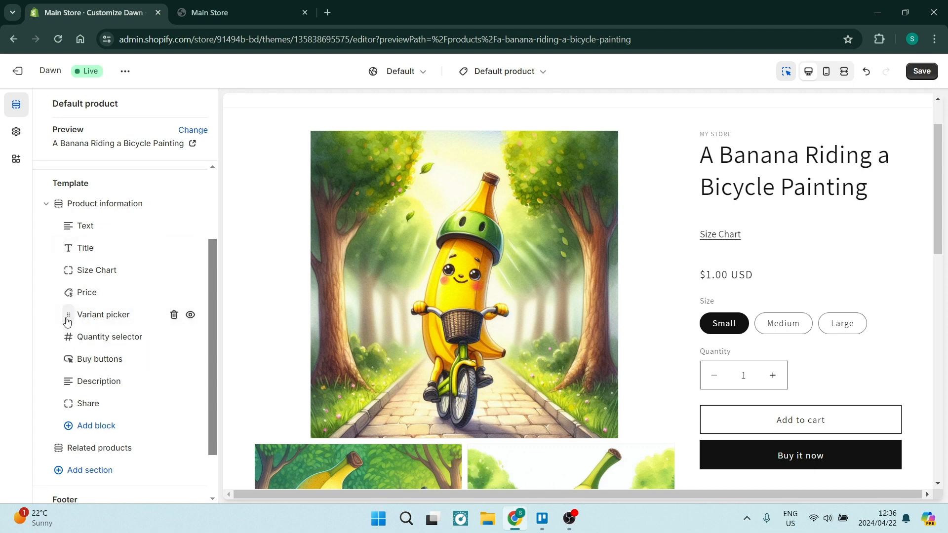
pyautogui.moveTo(68, 319); pyautogui.dragTo(63, 249)
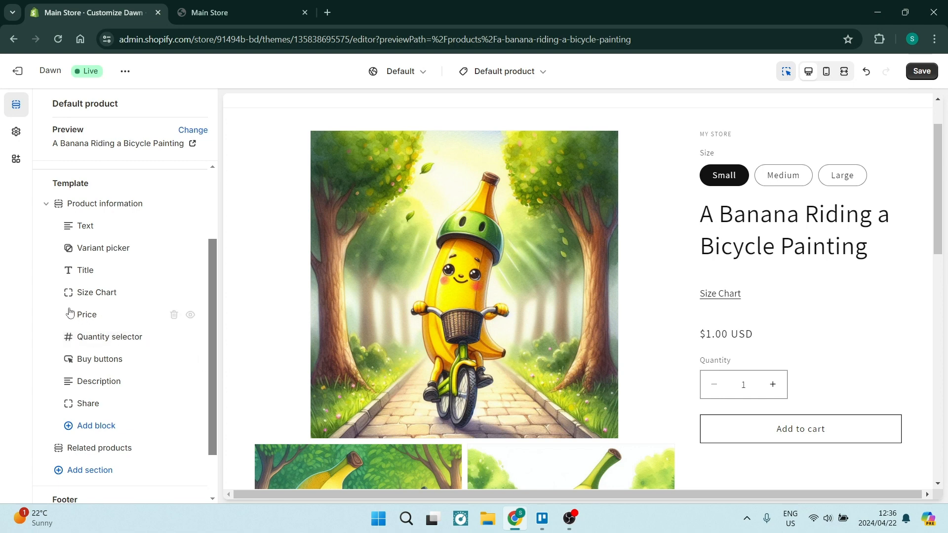
pyautogui.moveTo(58, 294); pyautogui.dragTo(57, 263)
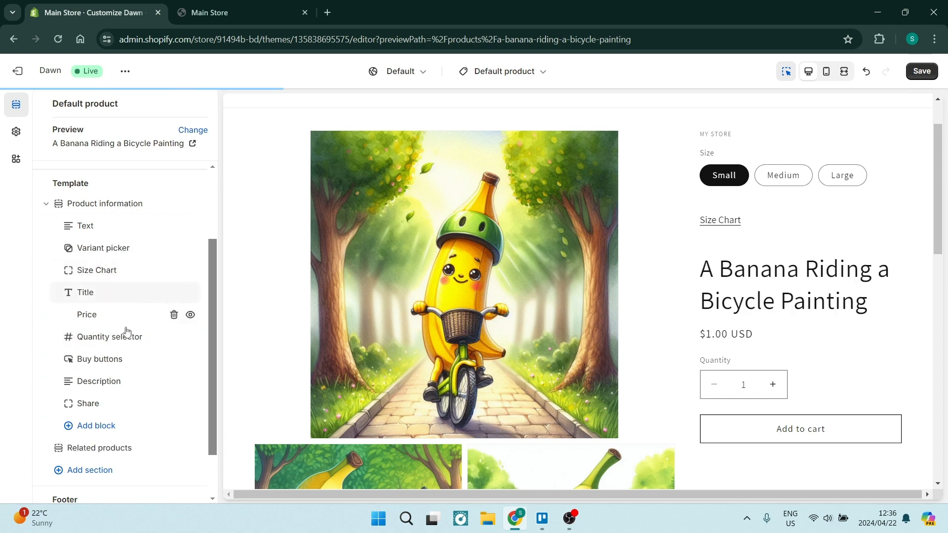
# - Review the rearranged product page in the preview and the full list of its sections and blocks
pyautogui.scroll(-6, 778, 349)
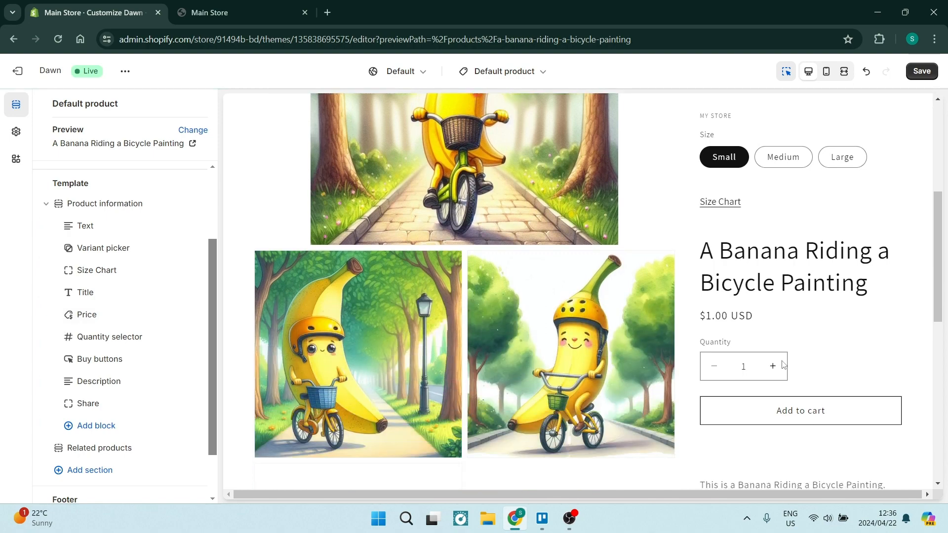
pyautogui.scroll(-5, 763, 378)
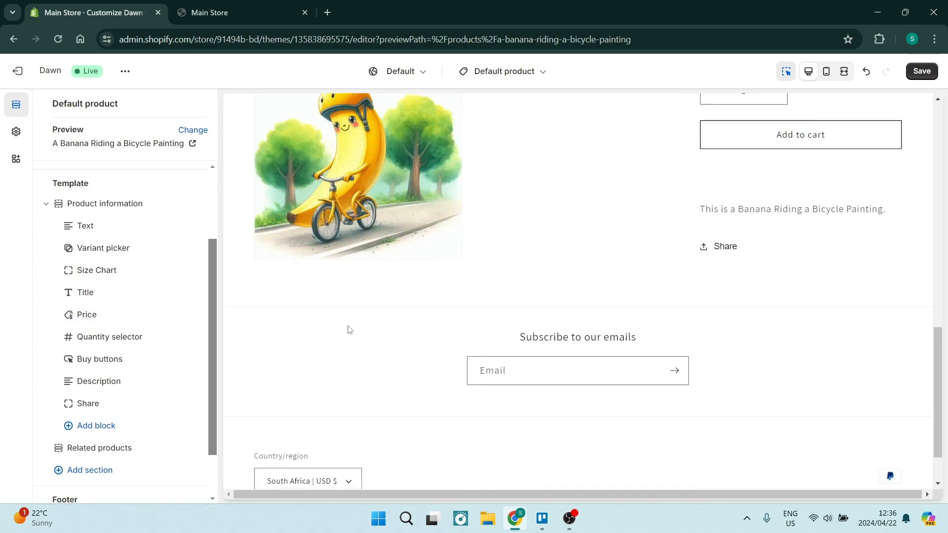
pyautogui.scroll(6, 347, 326)
pyautogui.scroll(6, 347, 329)
pyautogui.scroll(-1, 108, 312)
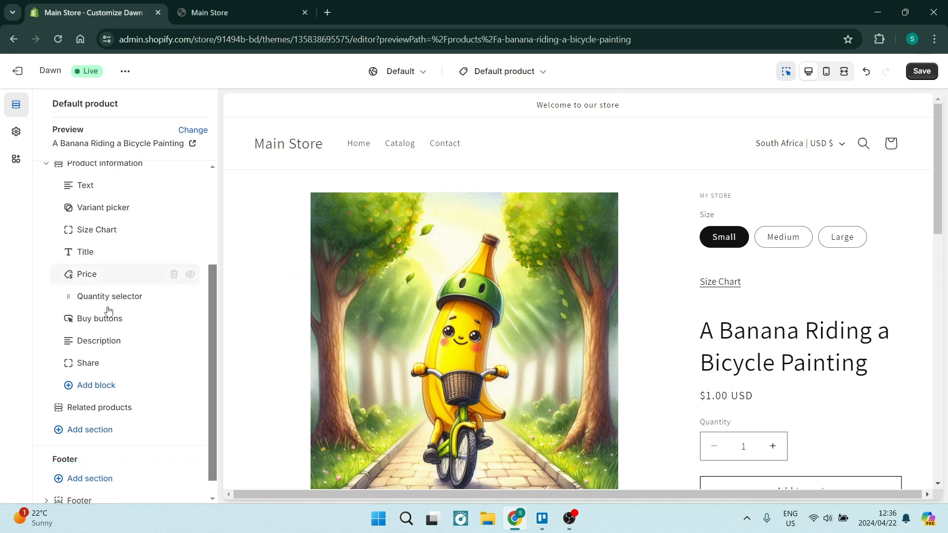
pyautogui.scroll(1, 109, 312)
pyautogui.scroll(2, 109, 312)
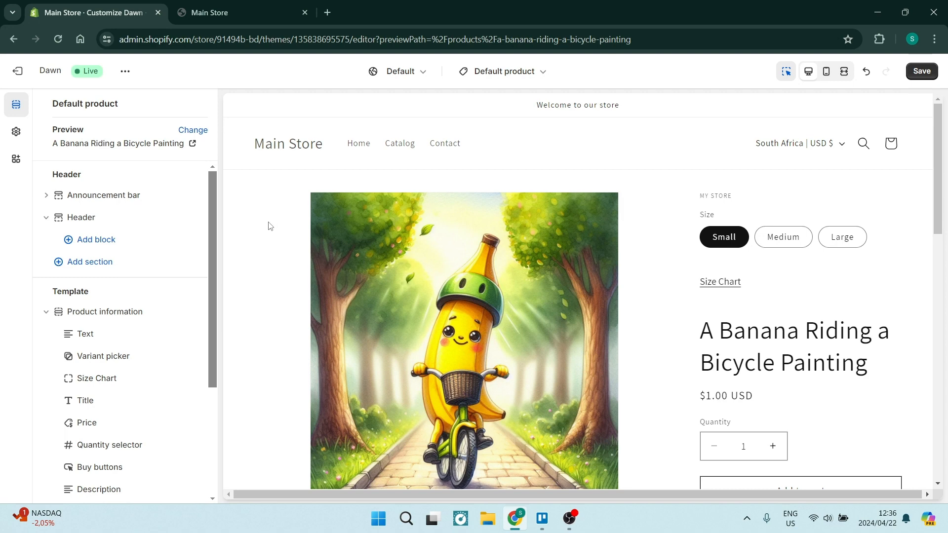
# - Create a page template named "New Page Template" based on Default page
pyautogui.click(500, 75)
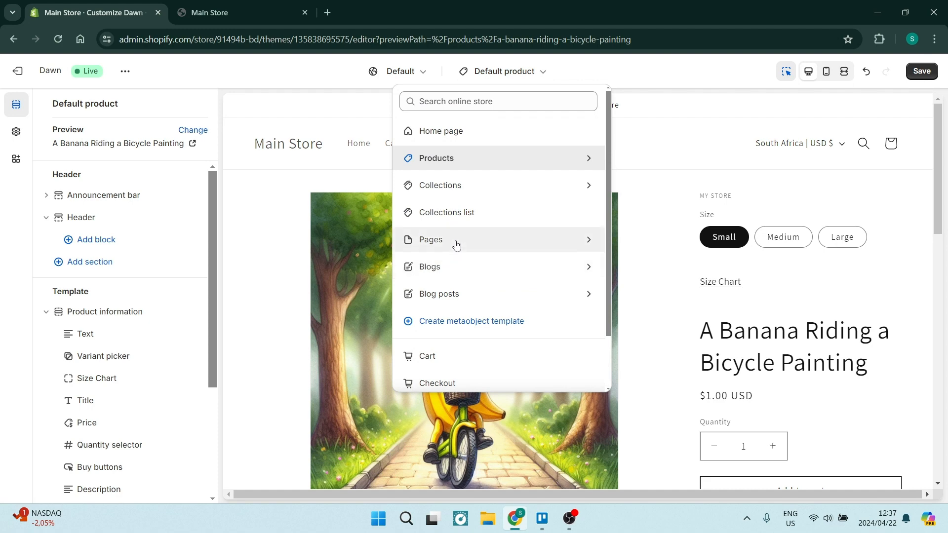
pyautogui.click(456, 245)
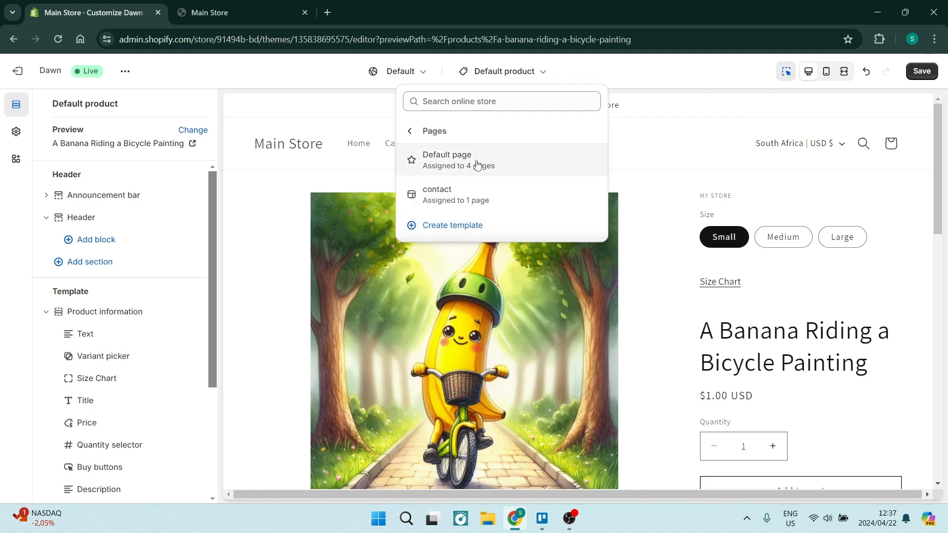
pyautogui.click(469, 226)
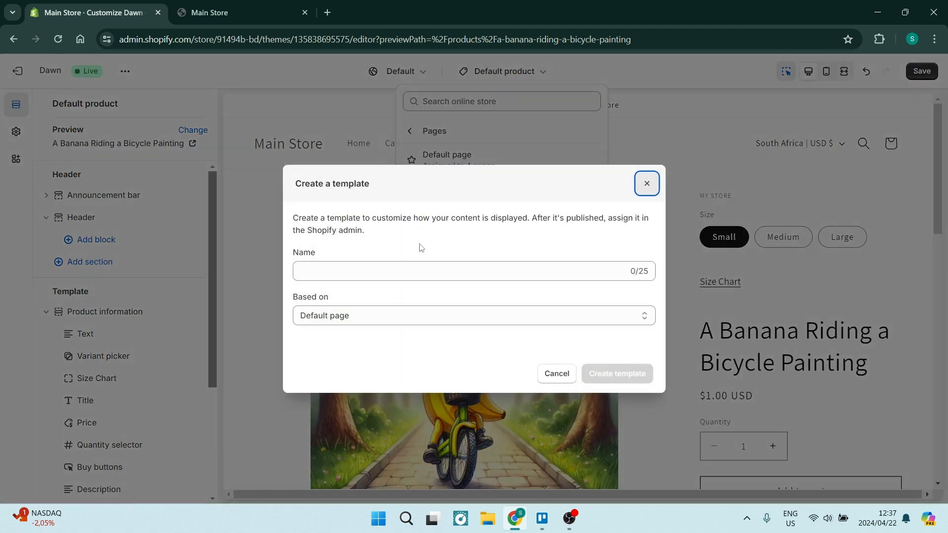
pyautogui.click(413, 272)
pyautogui.write('N')
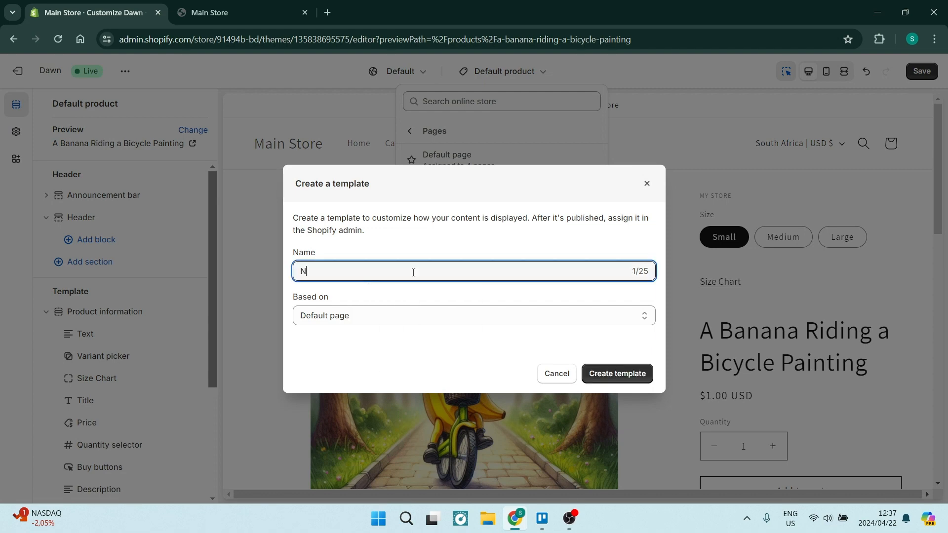
pyautogui.write('ew Pa')
pyautogui.press('BackSpace')
pyautogui.write('Page Template')
pyautogui.click(423, 314)
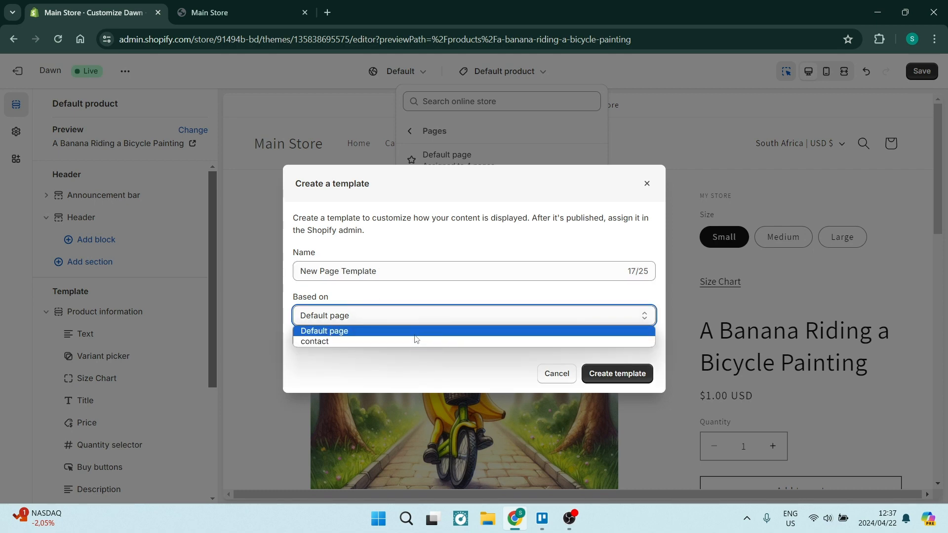
pyautogui.click(418, 353)
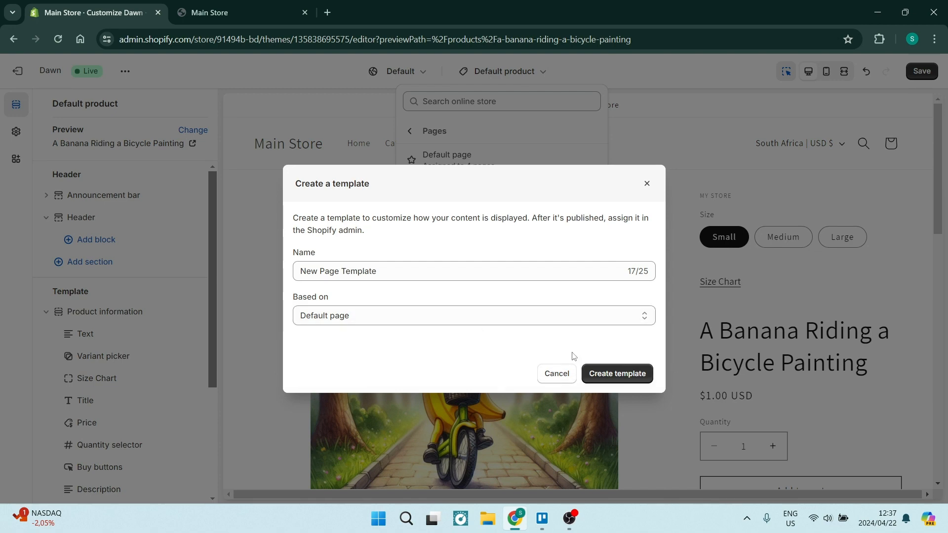
pyautogui.click(605, 375)
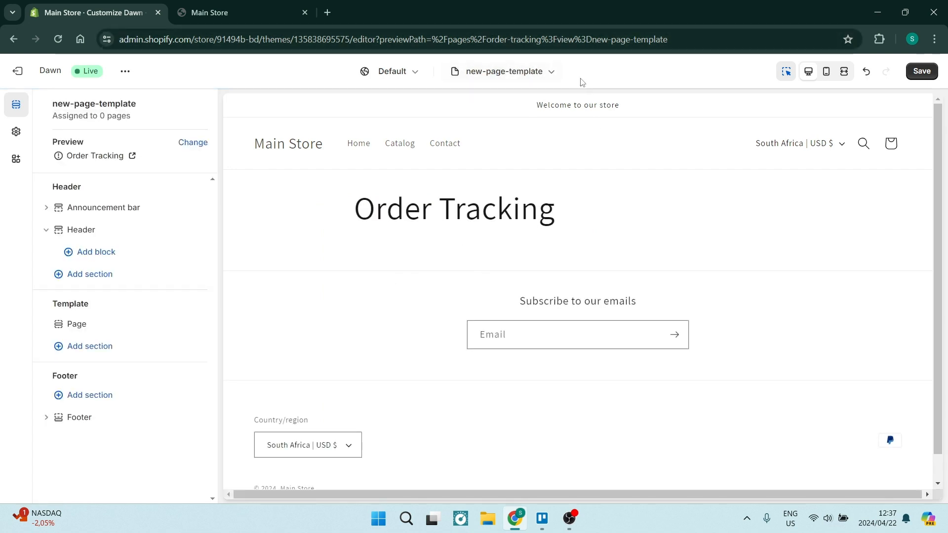
# - Check the Page section's padding settings and the Footer section's settings, and return to the template's section list
pyautogui.click(469, 227)
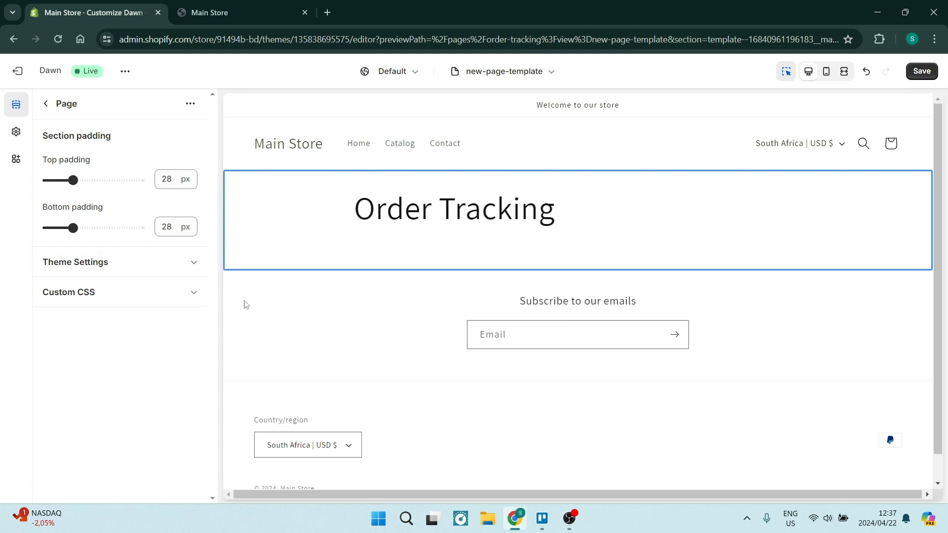
pyautogui.click(252, 338)
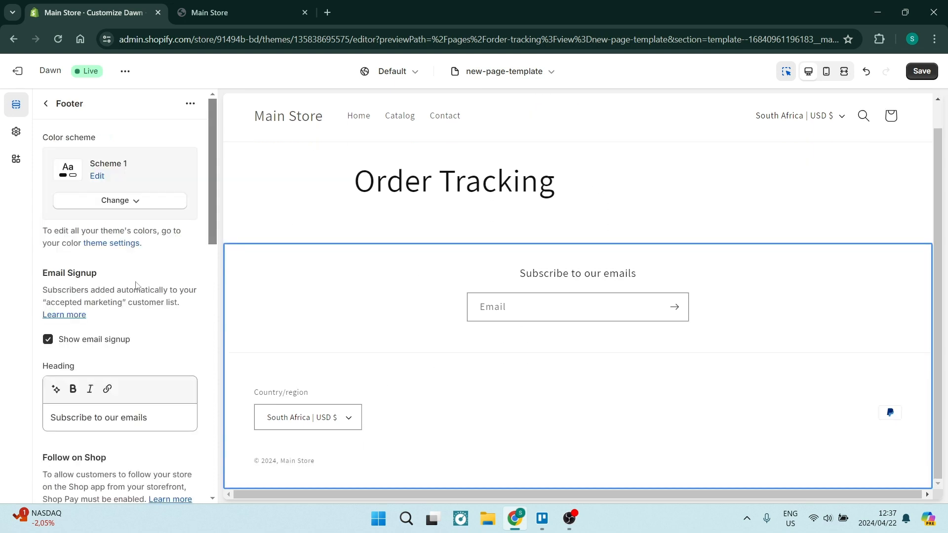
pyautogui.click(46, 103)
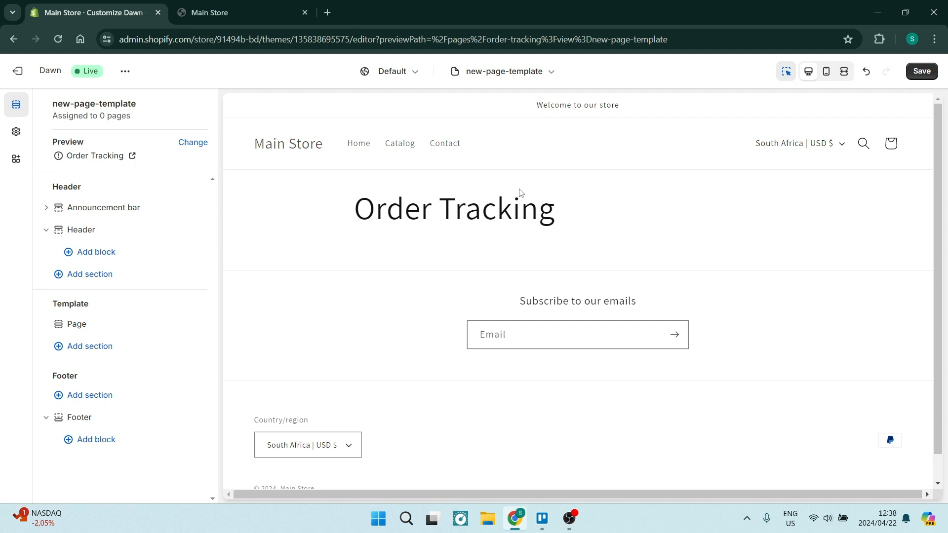
# - Preview the new page template in the mobile layout and save the theme
pyautogui.click(827, 73)
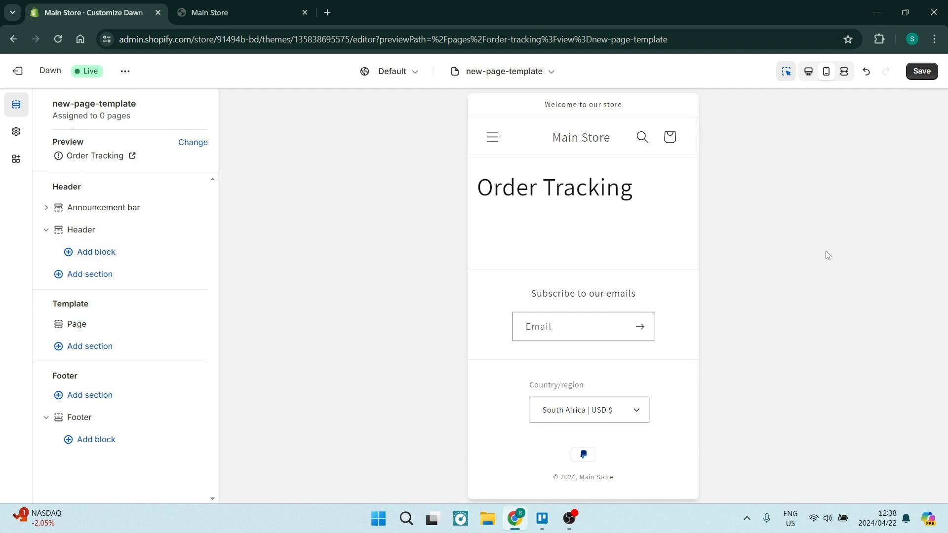
pyautogui.click(919, 73)
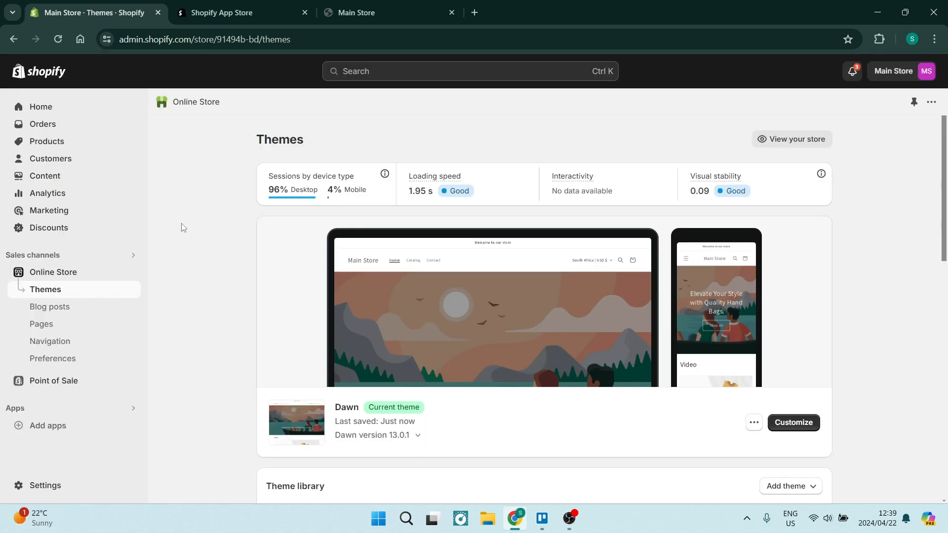
# - Look through the store settings for Payments, Checkout, Shipping and delivery, and Gift cards, and close the settings
pyautogui.click(47, 490)
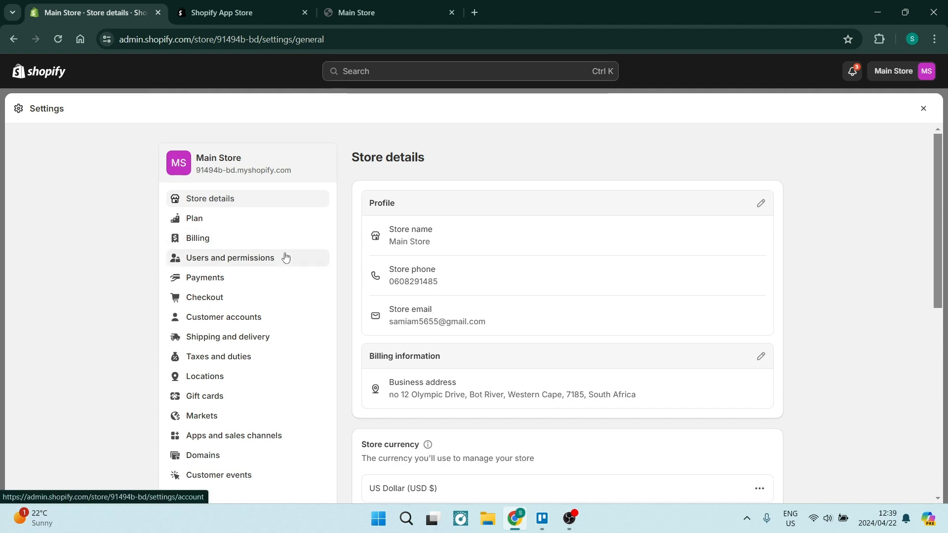
pyautogui.click(235, 277)
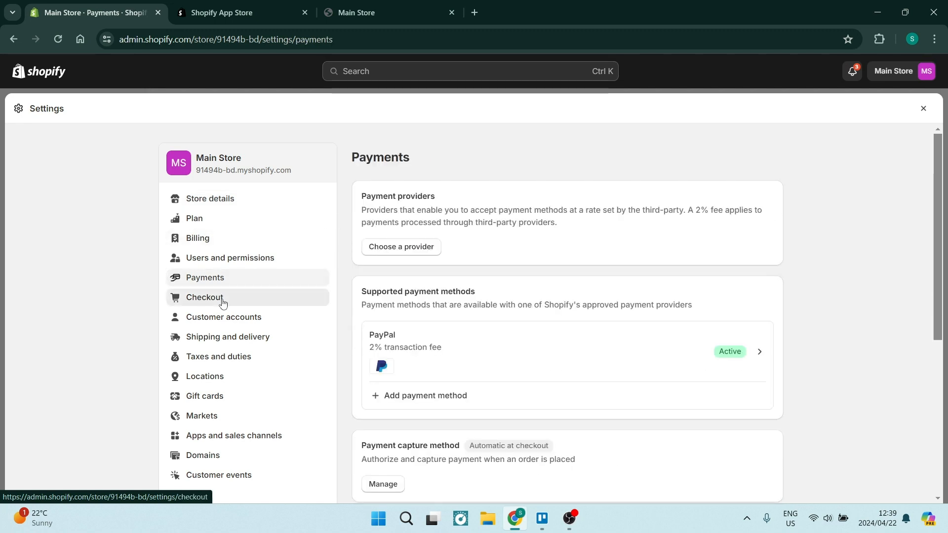
pyautogui.click(222, 297)
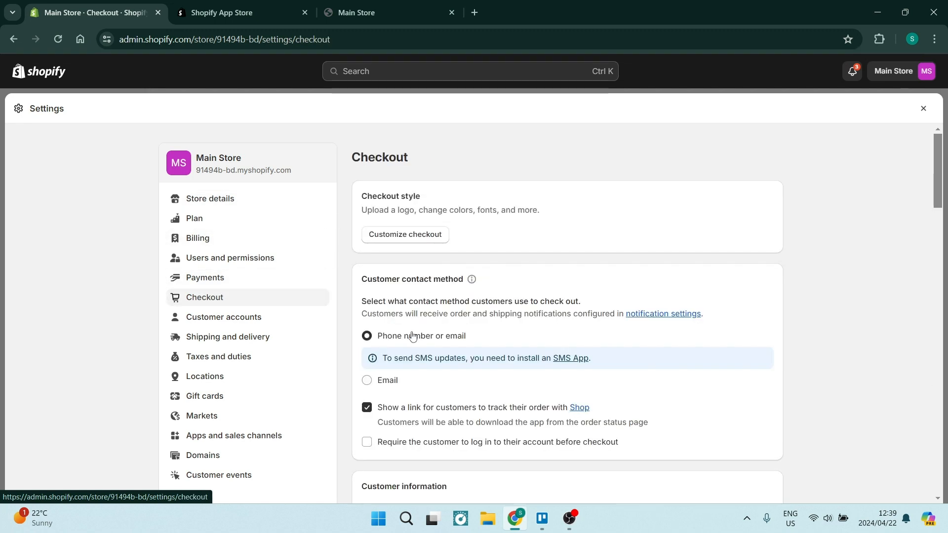
pyautogui.scroll(-1, 411, 331)
pyautogui.click(232, 276)
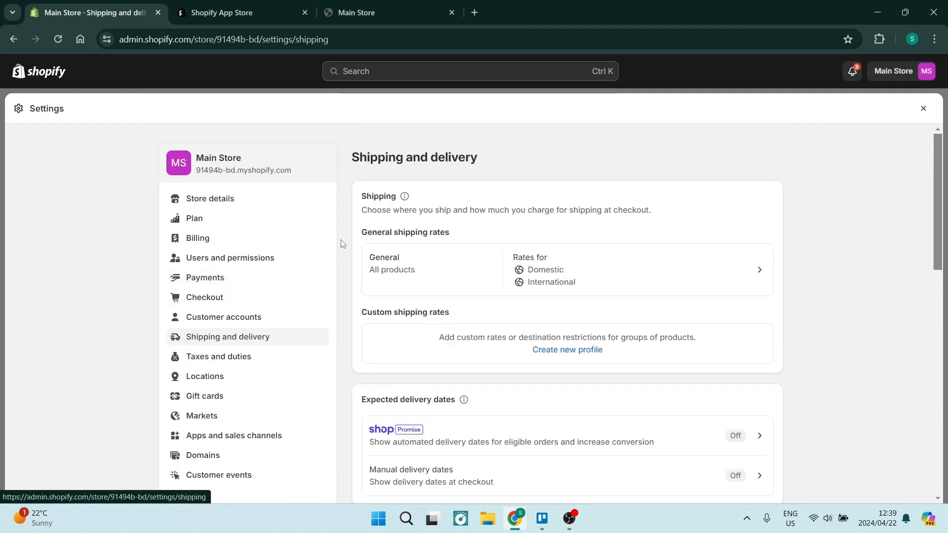
pyautogui.scroll(-2, 341, 331)
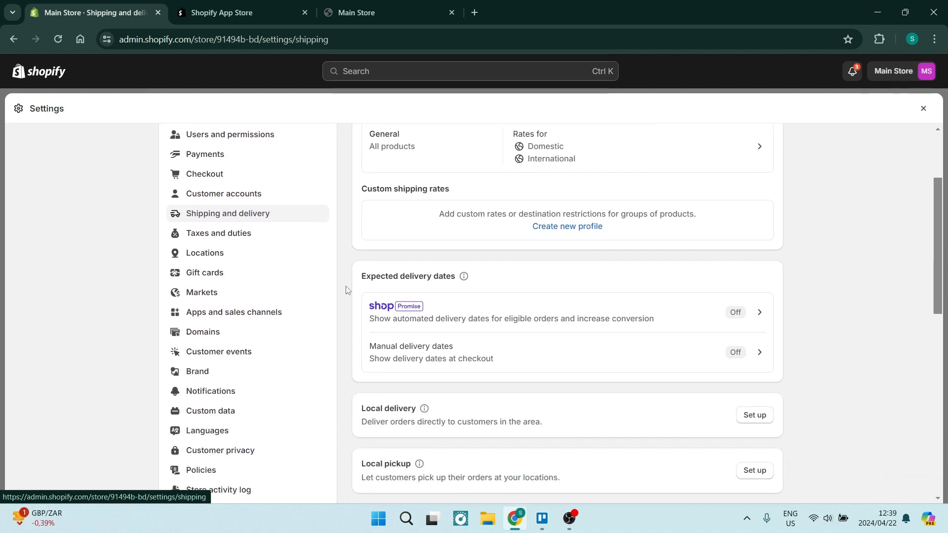
pyautogui.click(213, 273)
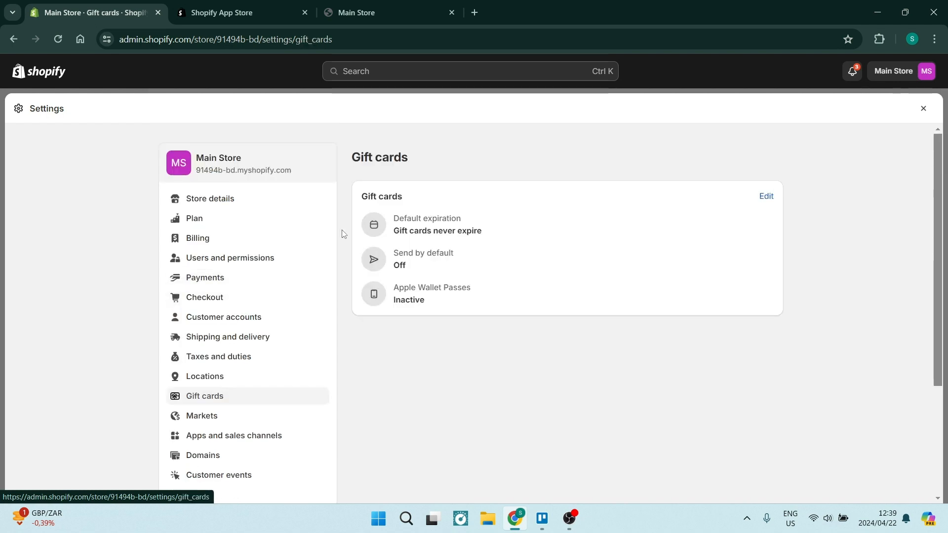
pyautogui.scroll(-3, 355, 345)
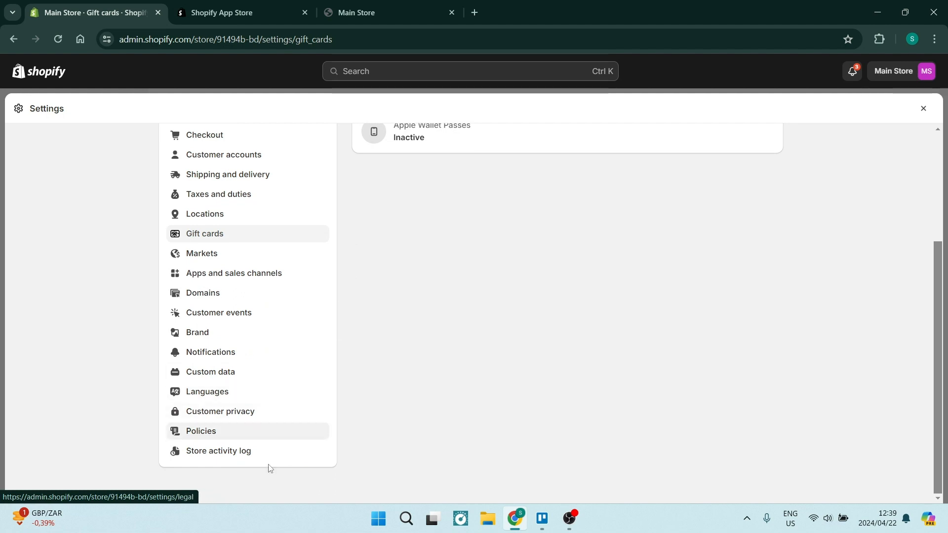
pyautogui.scroll(3, 184, 435)
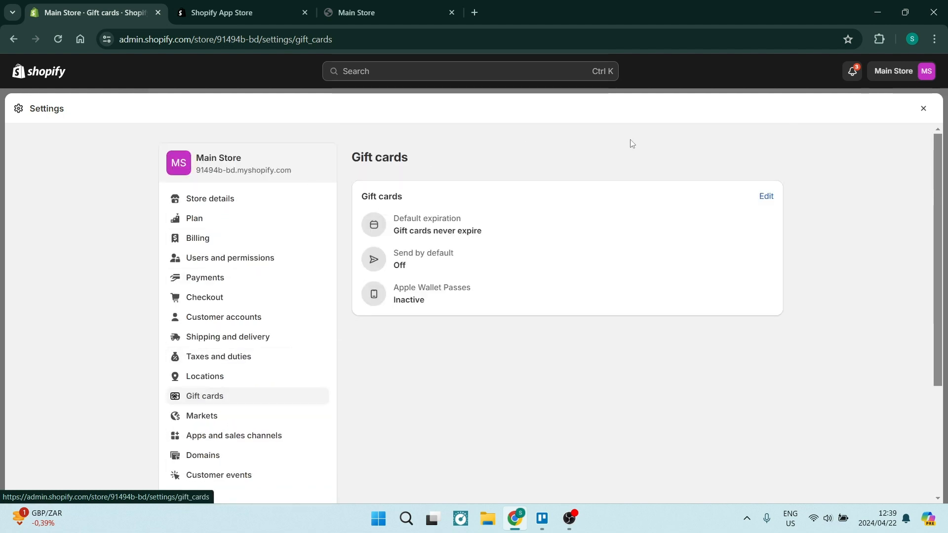
pyautogui.click(921, 109)
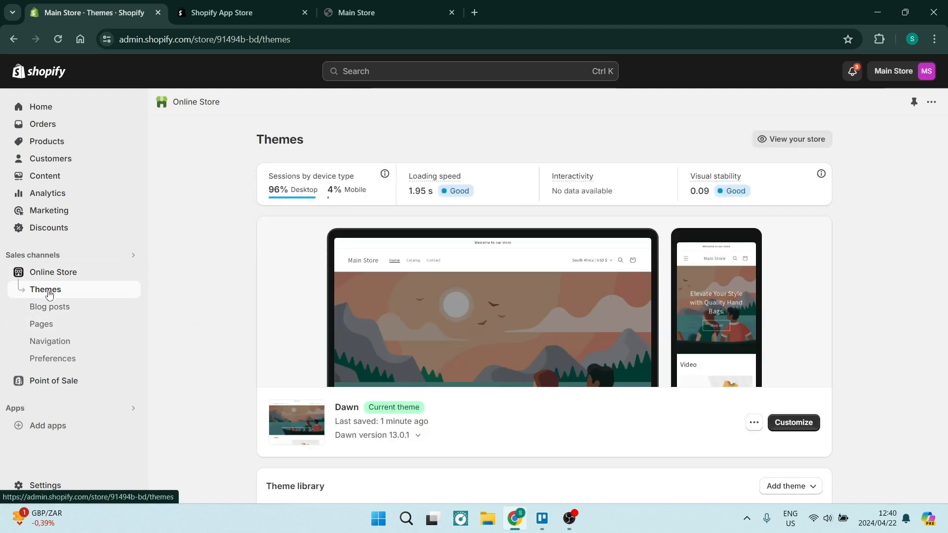
# - Open the Dawn theme's default theme content for editing and filter its items by "sold out"
pyautogui.click(753, 422)
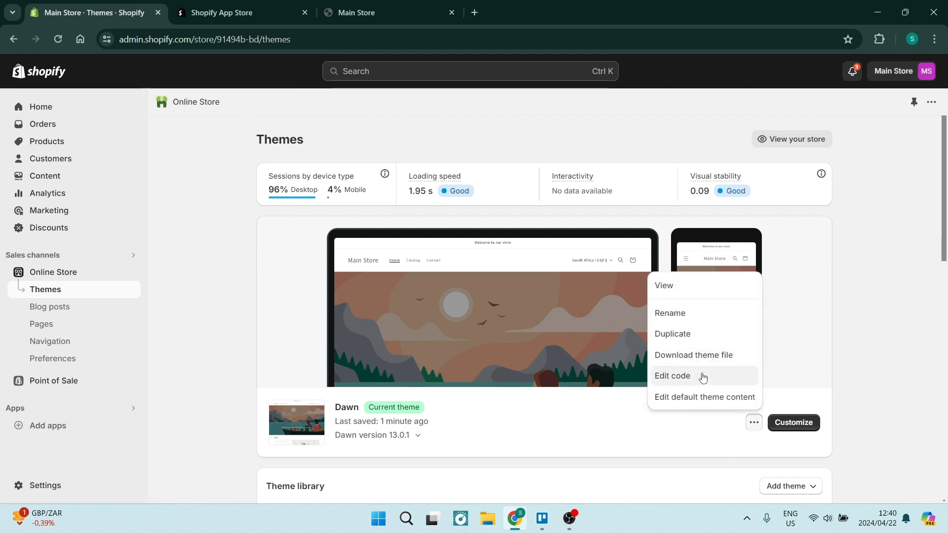
pyautogui.click(700, 402)
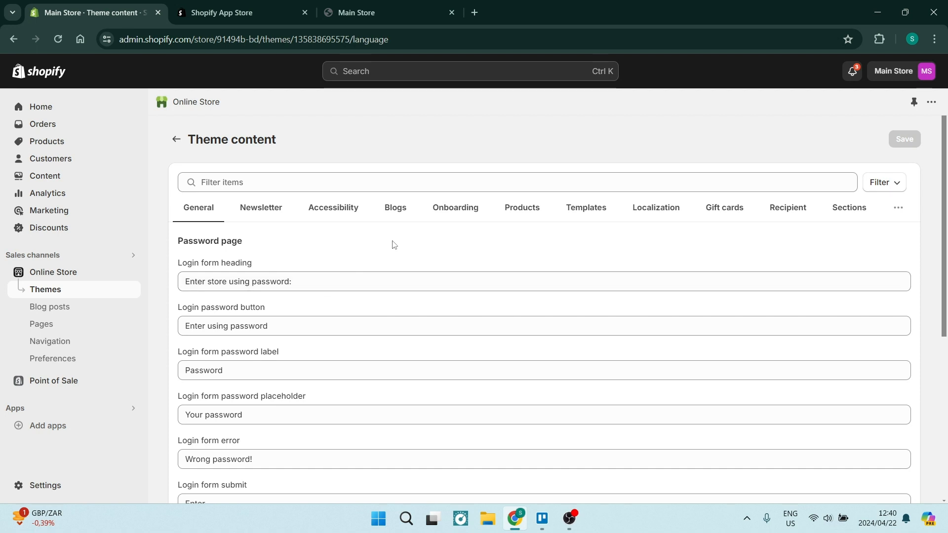
pyautogui.scroll(-2, 392, 241)
pyautogui.scroll(2, 392, 242)
pyautogui.click(301, 182)
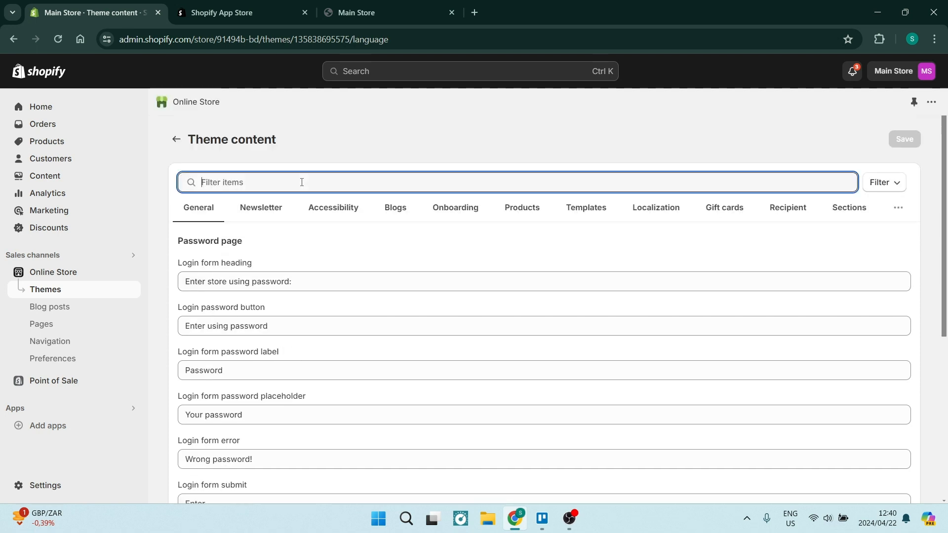
pyautogui.write('sold out')
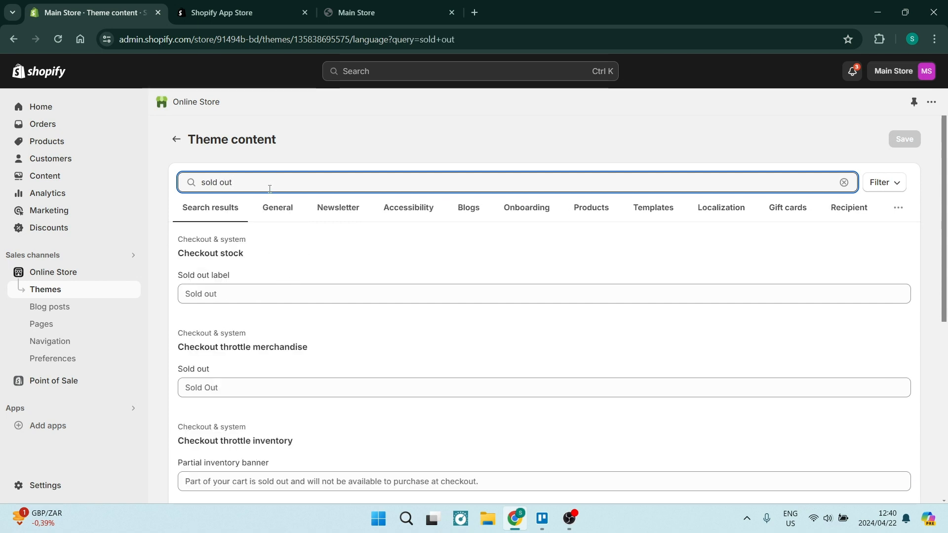
# - Set the Checkout stock "Sold out label" text to "Be Back Soon"
pyautogui.click(239, 293)
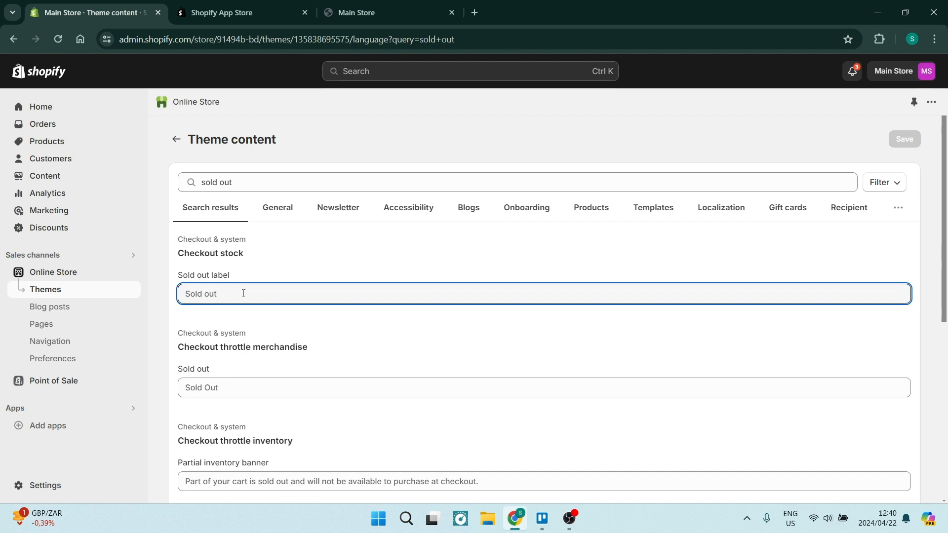
pyautogui.write('Be Back Soon')
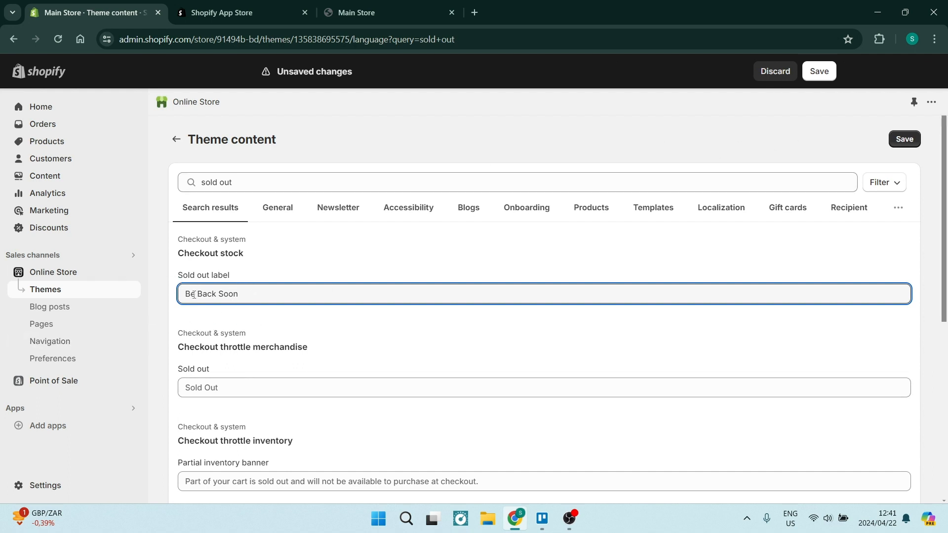
pyautogui.scroll(-1, 310, 365)
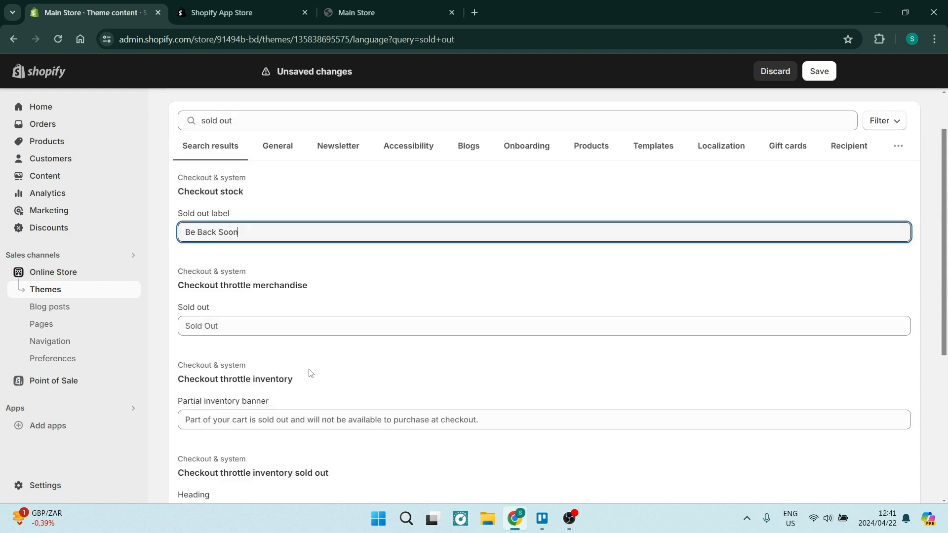
pyautogui.click(182, 327)
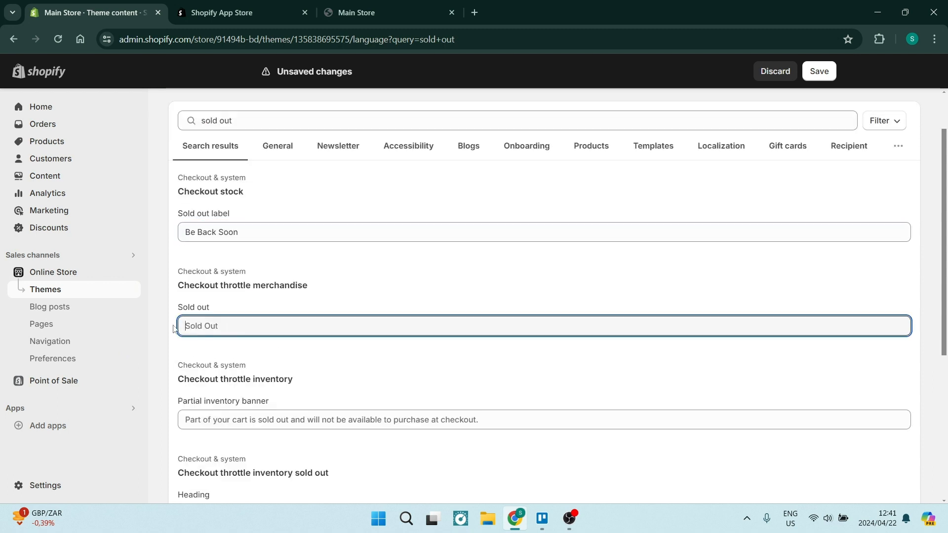
pyautogui.scroll(1, 321, 345)
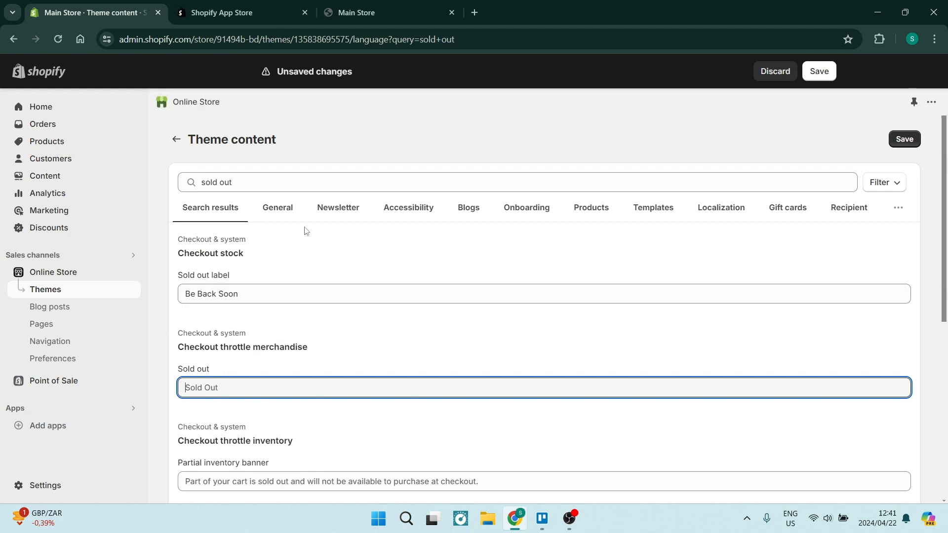
# - Clear the theme content filter and stay on the page to keep the unsaved changes
pyautogui.tripleClick(292, 181)
pyautogui.press('BackSpace')
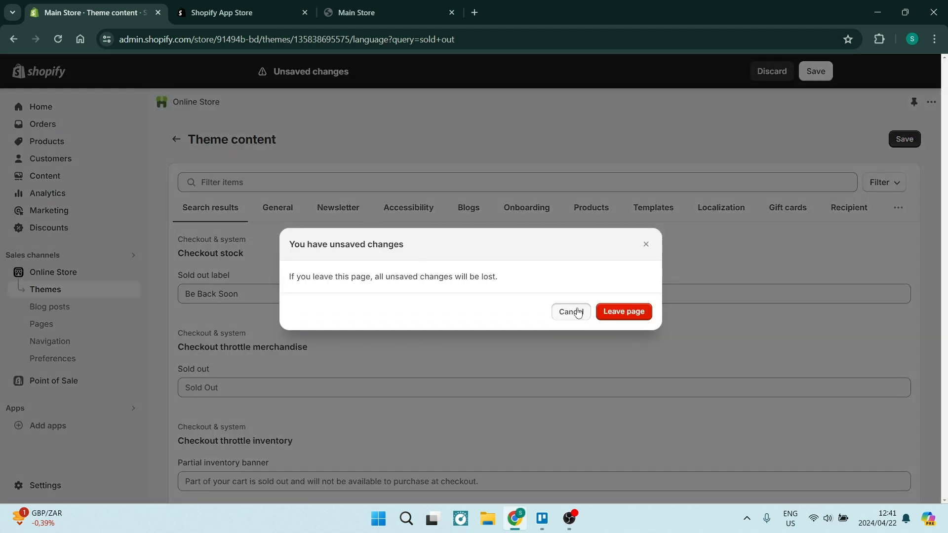
pyautogui.click(586, 312)
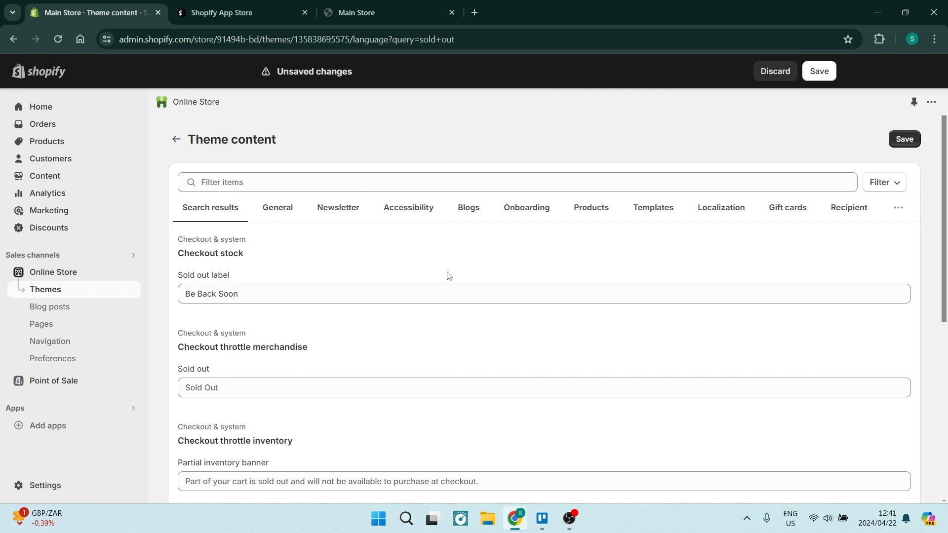